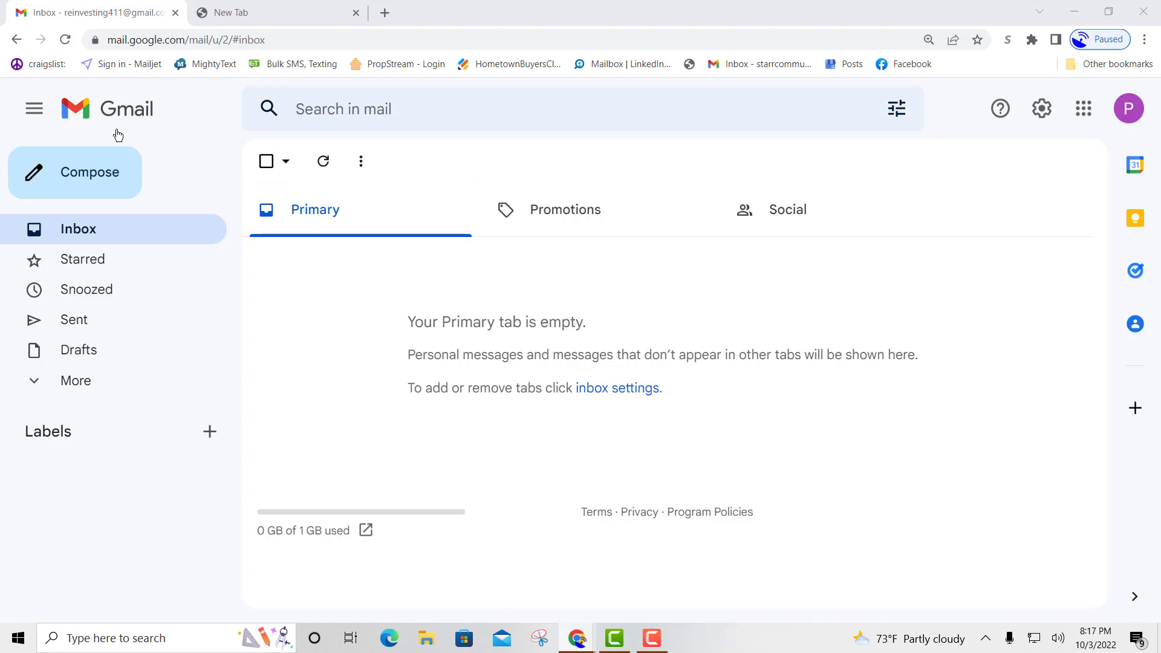
Load webstarts.com in a new browser tab.
{"action": "left_click", "coordinate": [278, 21]}
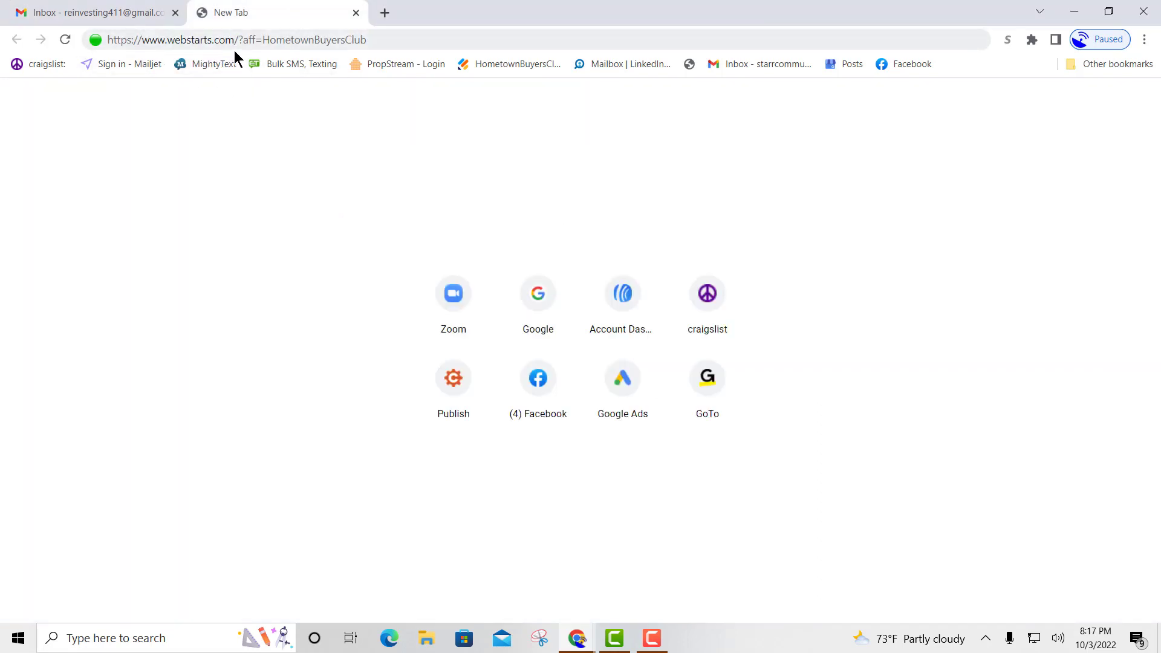
{"action": "left_click_drag", "start_coordinate": [382, 40], "coordinate": [94, 56]}
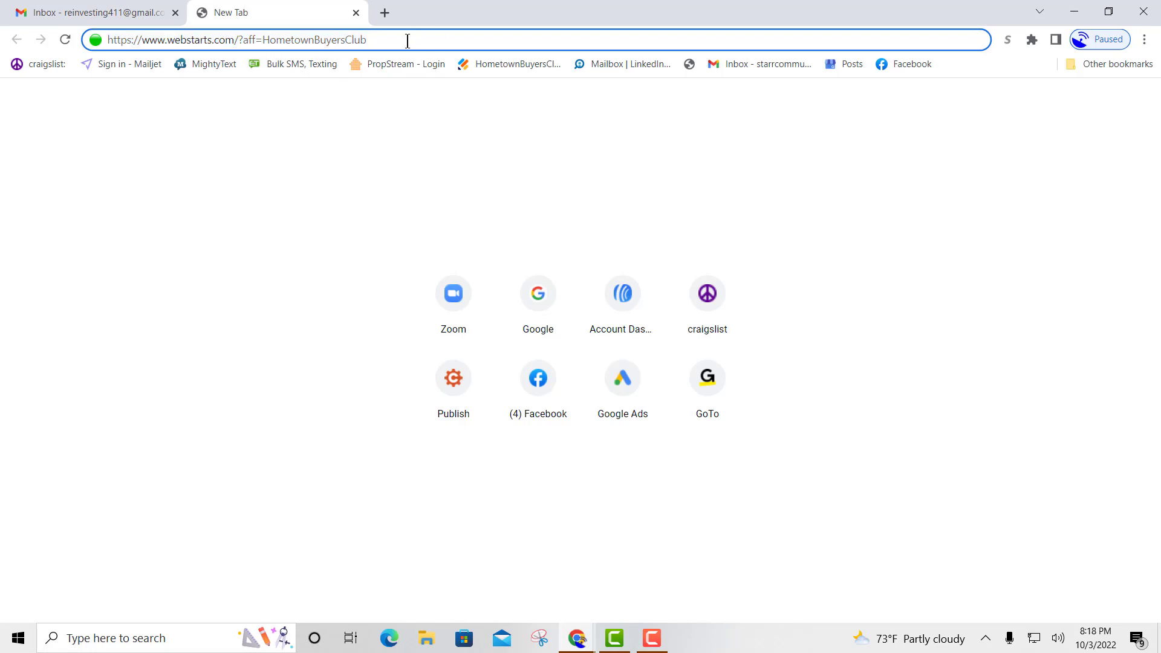
{"action": "key", "text": "Return"}
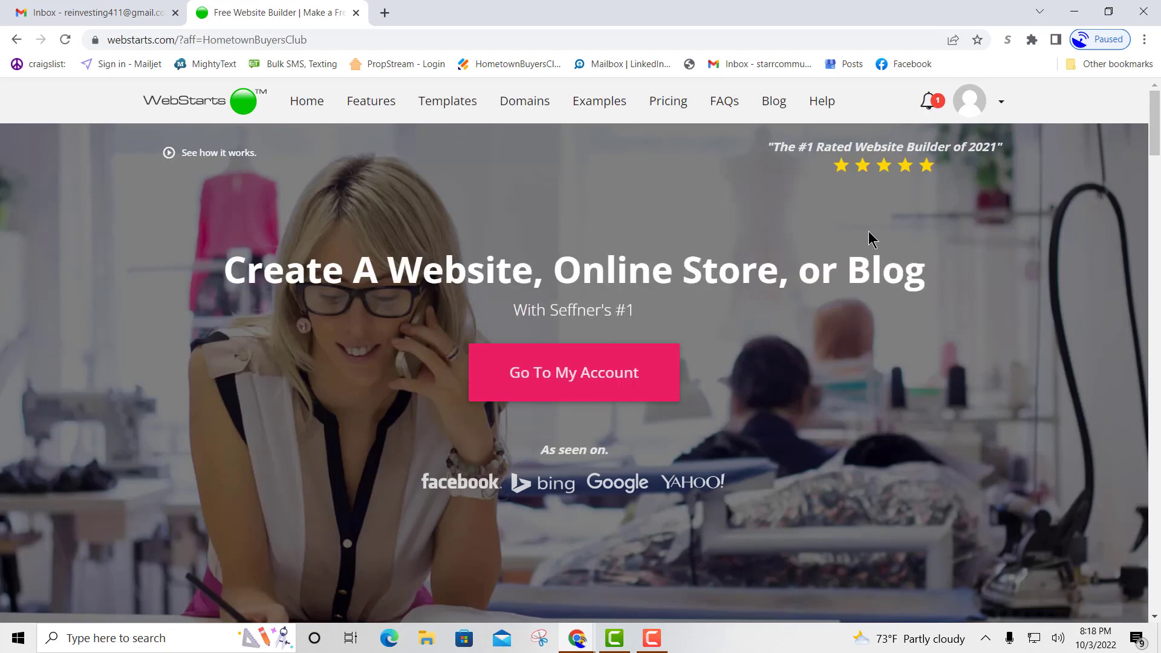
Log out of the current WebStarts account and bring up the template gallery via Get Started.
{"action": "left_click", "coordinate": [1000, 103]}
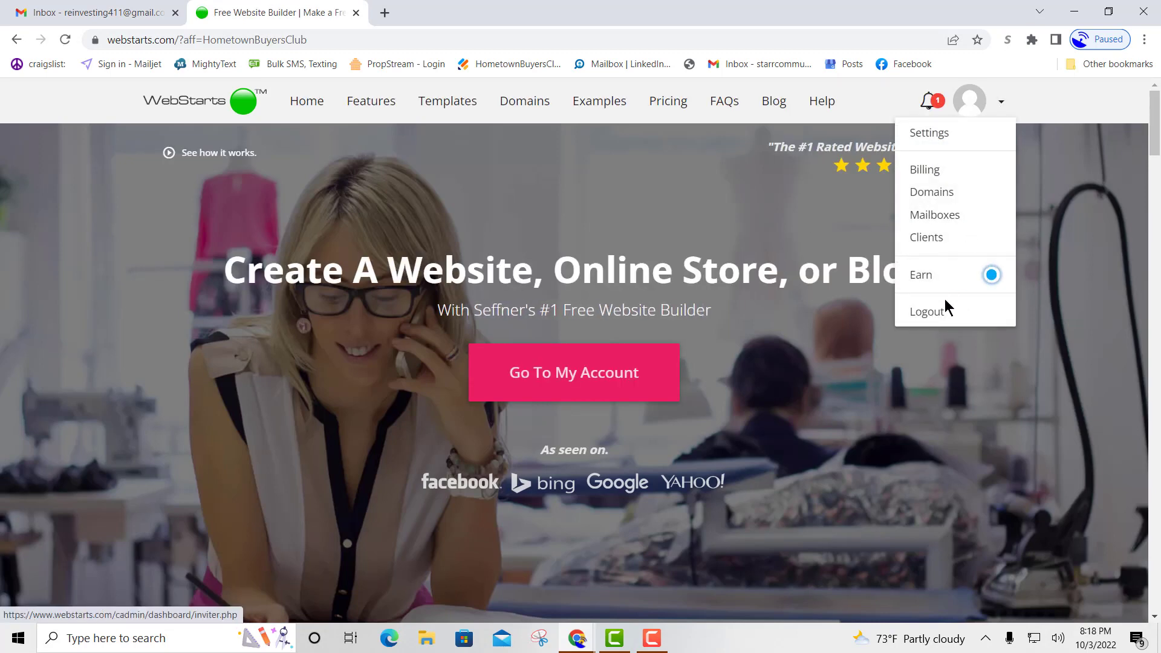
{"action": "left_click", "coordinate": [928, 312]}
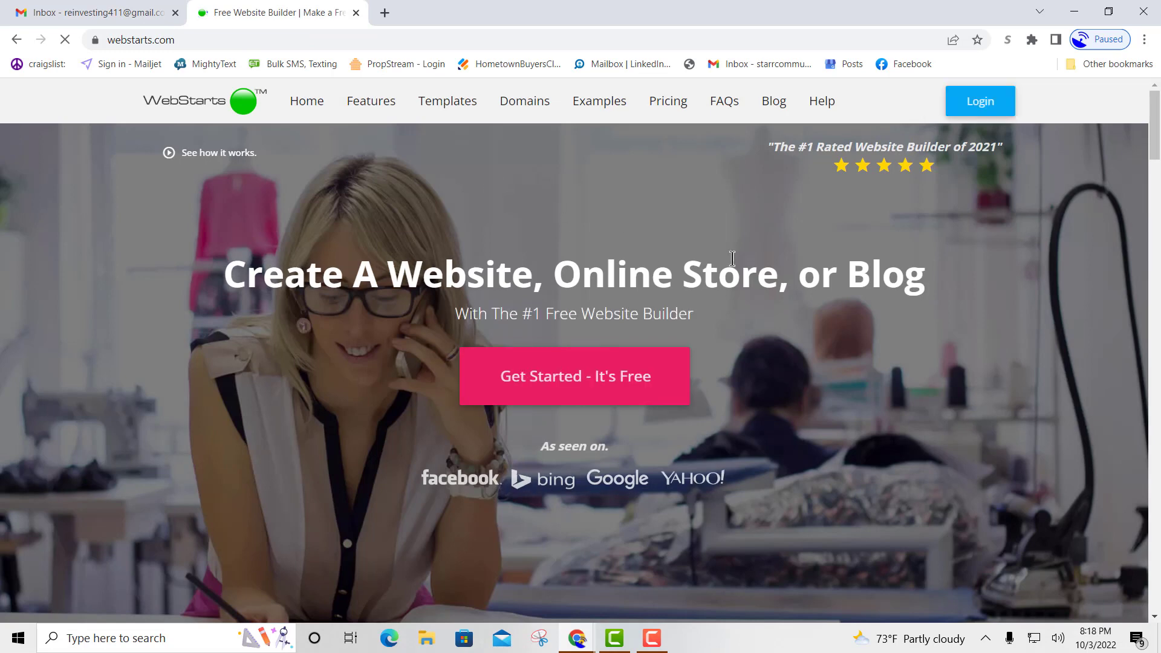
{"action": "left_click", "coordinate": [554, 383]}
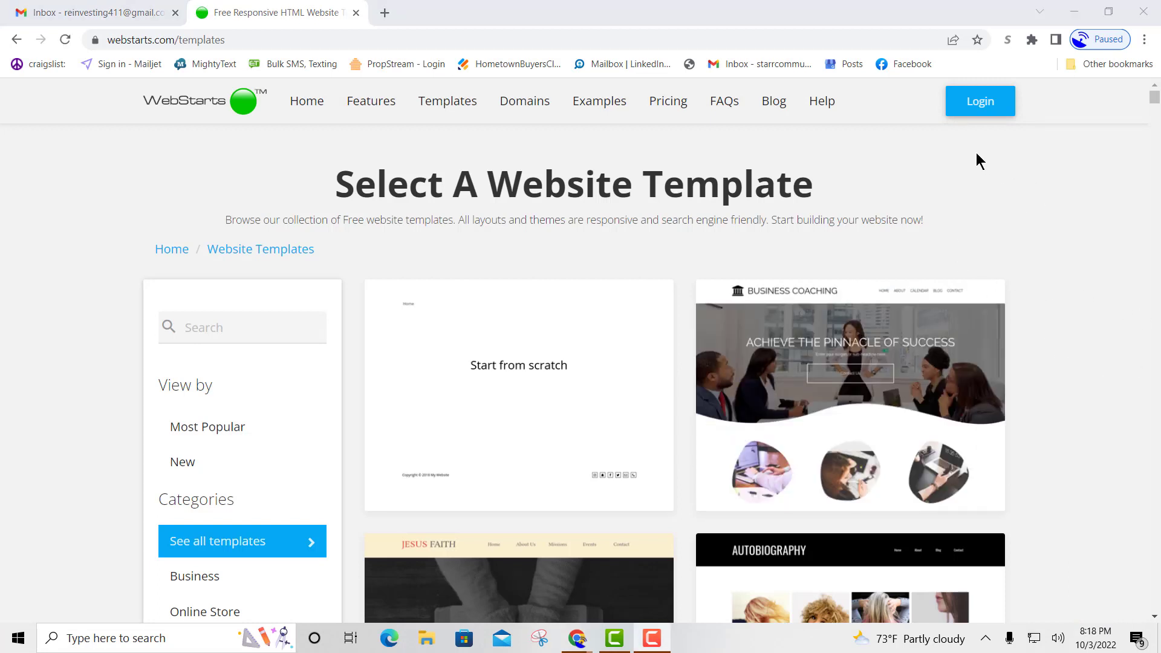
Go to Login, clear the autofilled email and password, and switch to Sign Up.
{"action": "left_click", "coordinate": [987, 115]}
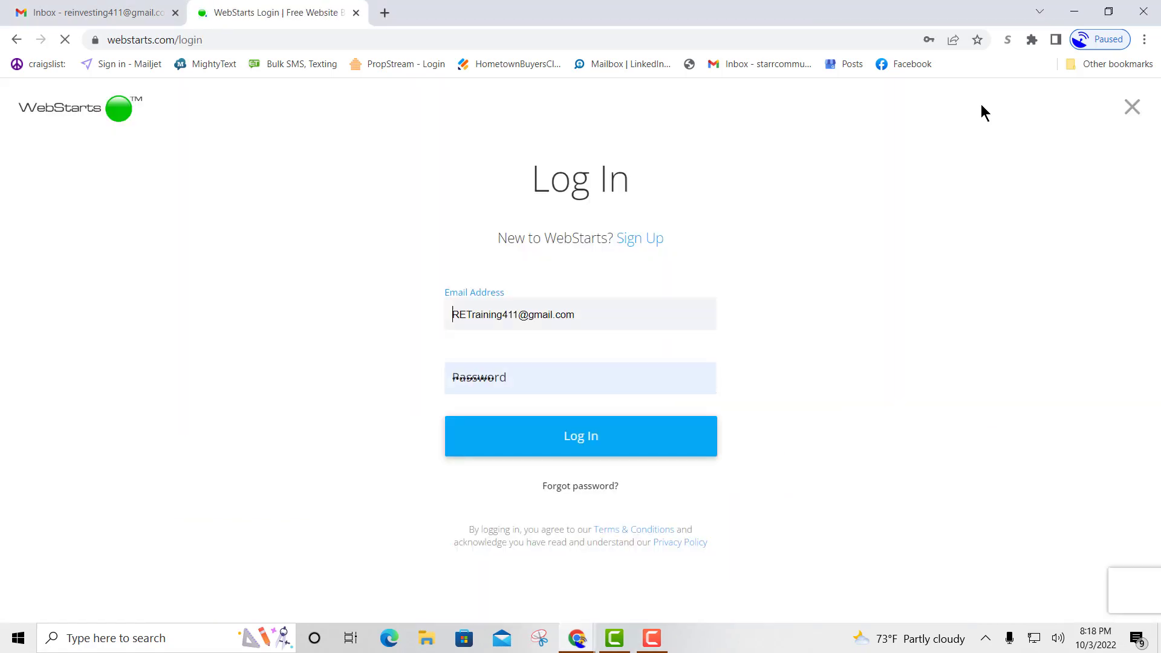
{"action": "left_click", "coordinate": [596, 311]}
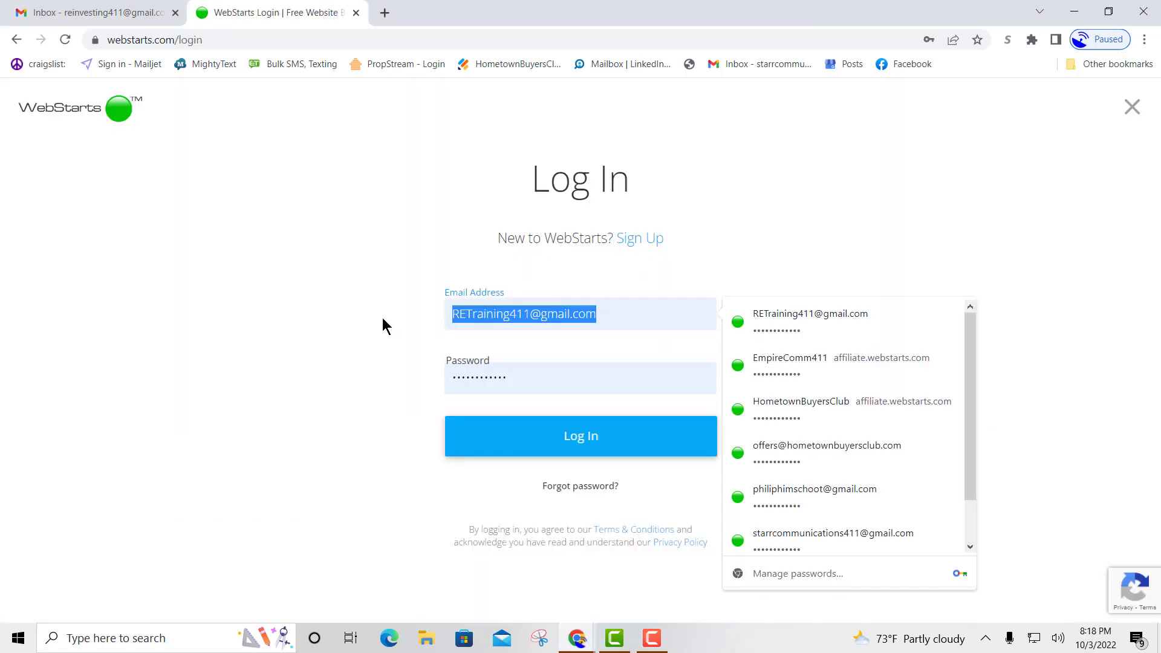
{"action": "key", "text": "BackSpace"}
{"action": "left_click_drag", "start_coordinate": [524, 377], "coordinate": [384, 376]}
{"action": "key", "text": "BackSpace"}
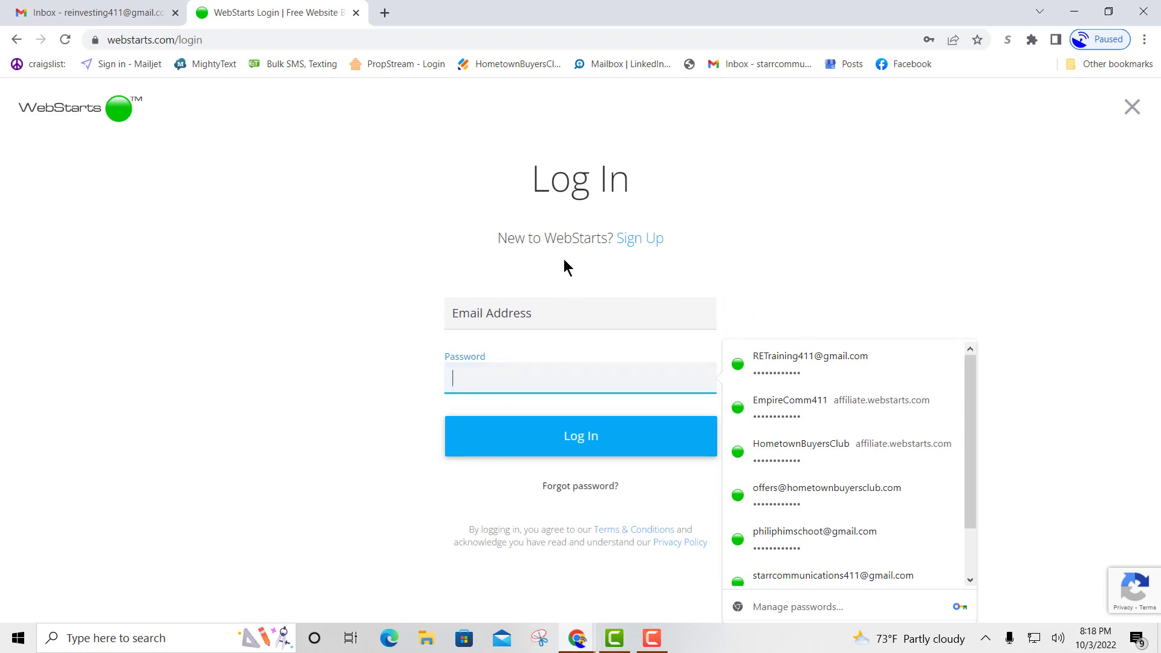
{"action": "left_click", "coordinate": [633, 241]}
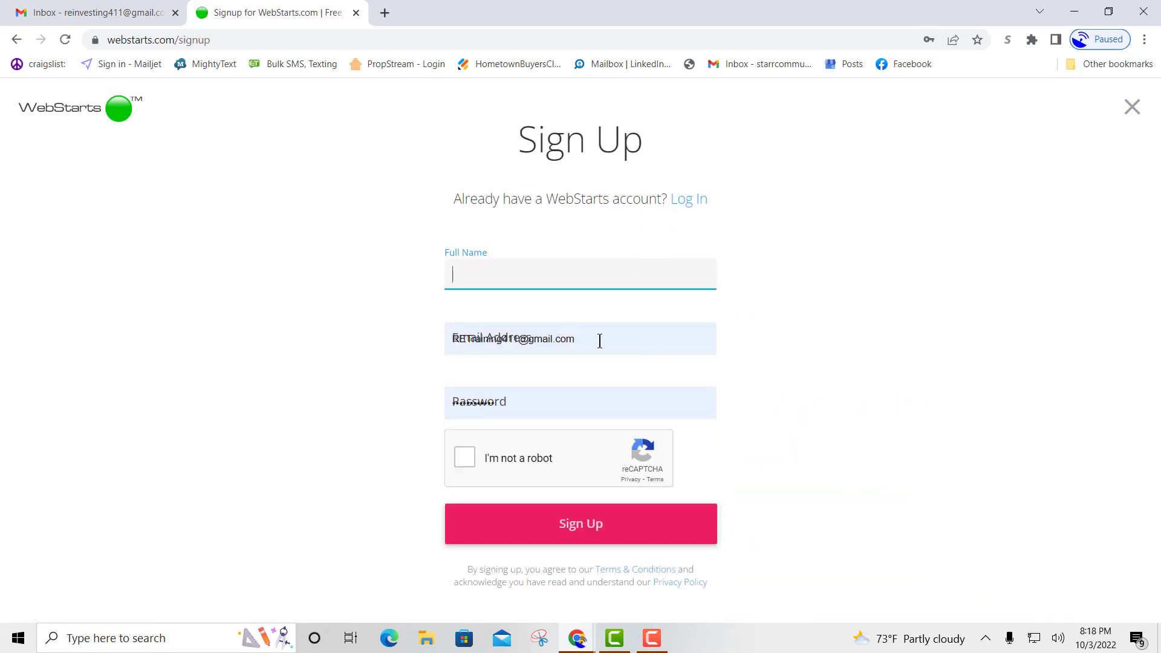
Clear the autofilled email and password from the Sign Up form.
{"action": "left_click", "coordinate": [598, 338]}
{"action": "key", "text": "BackSpace"}
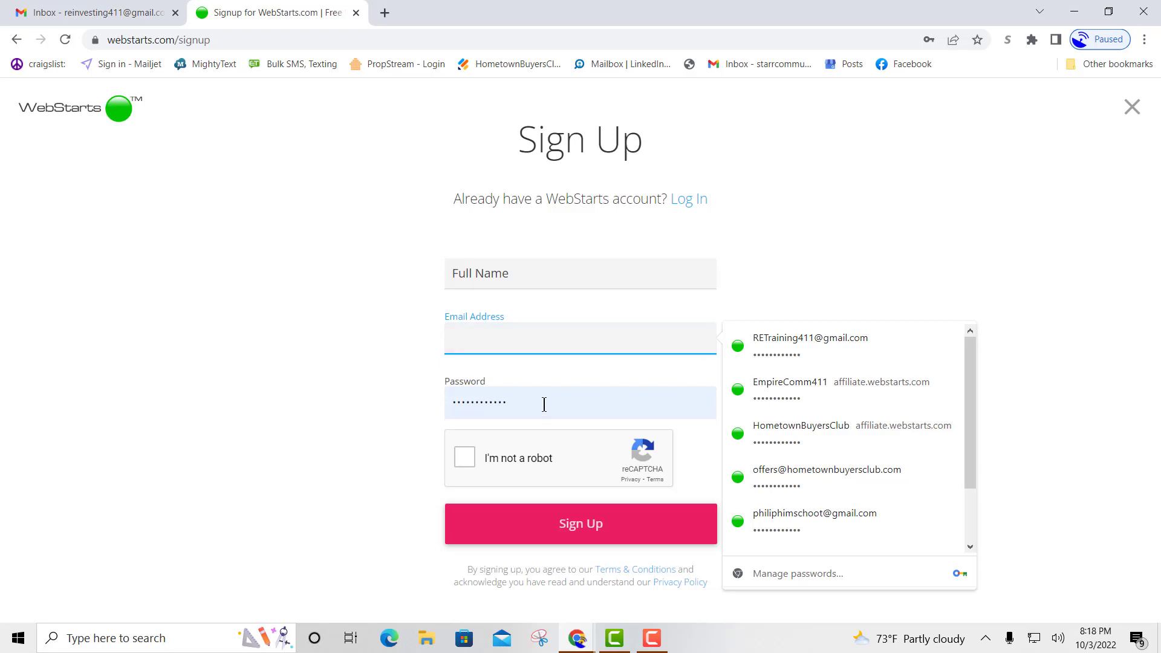
{"action": "left_click_drag", "start_coordinate": [542, 404], "coordinate": [298, 411]}
{"action": "key", "text": "BackSpace"}
{"action": "left_click", "coordinate": [300, 396]}
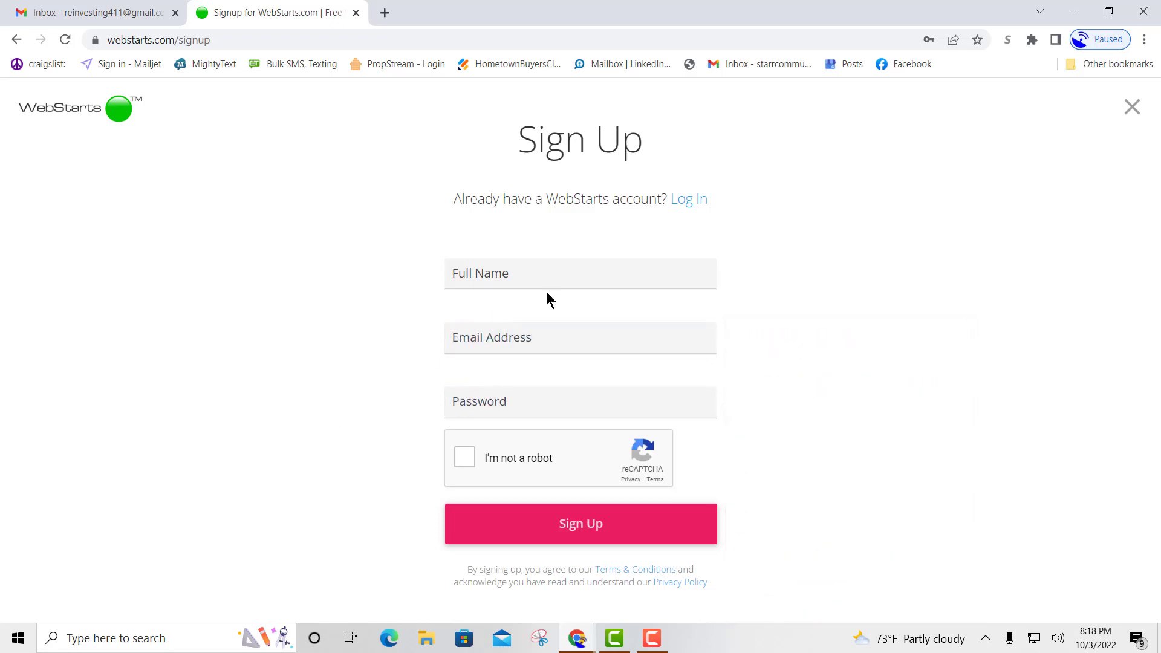
Enter the account holder's full name, the real-estate Gmail address and a password.
{"action": "left_click", "coordinate": [524, 274]}
{"action": "type", "text": "Scott"}
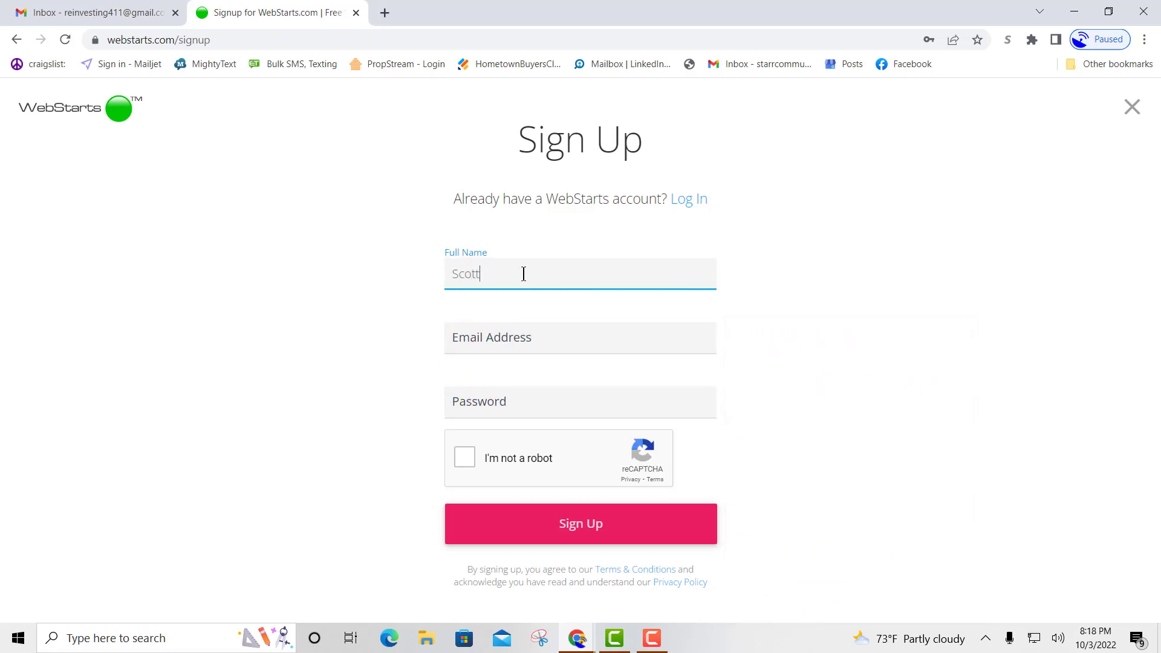
{"action": "left_click", "coordinate": [553, 338]}
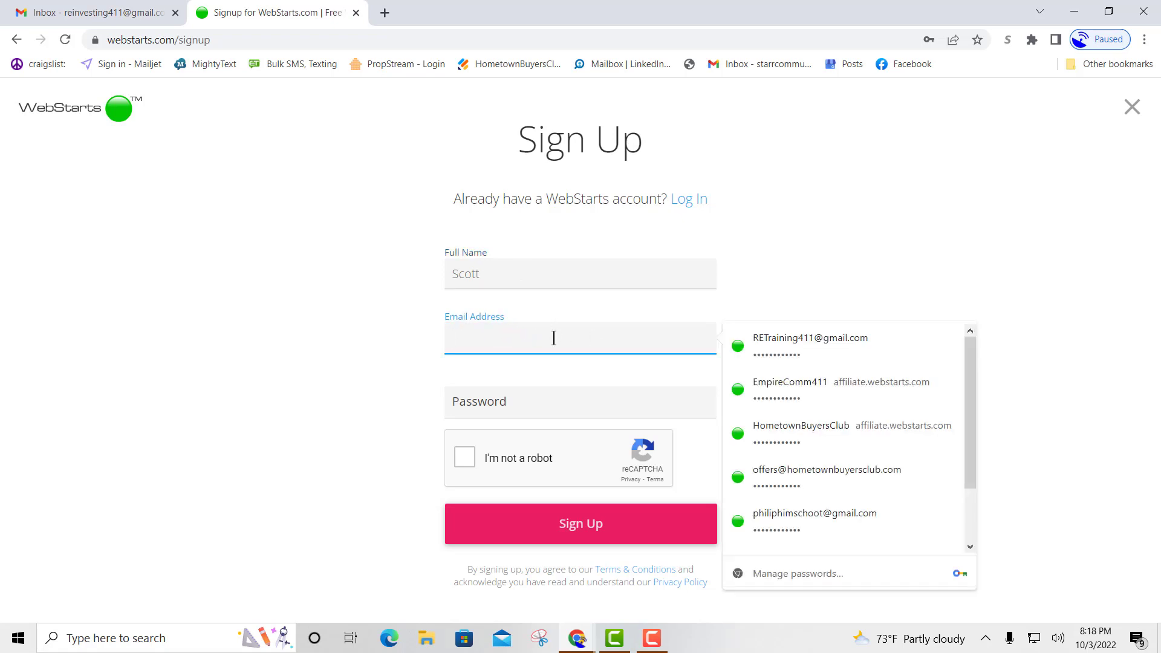
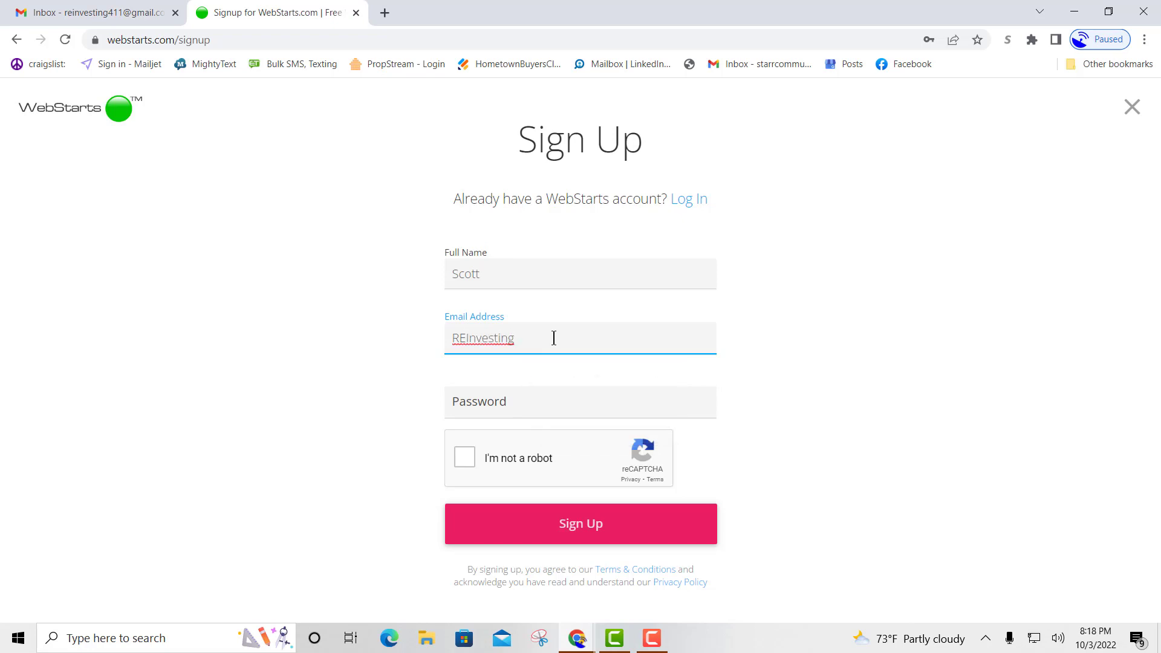
{"action": "left_click", "coordinate": [523, 404]}
{"action": "type", "text": "********"}
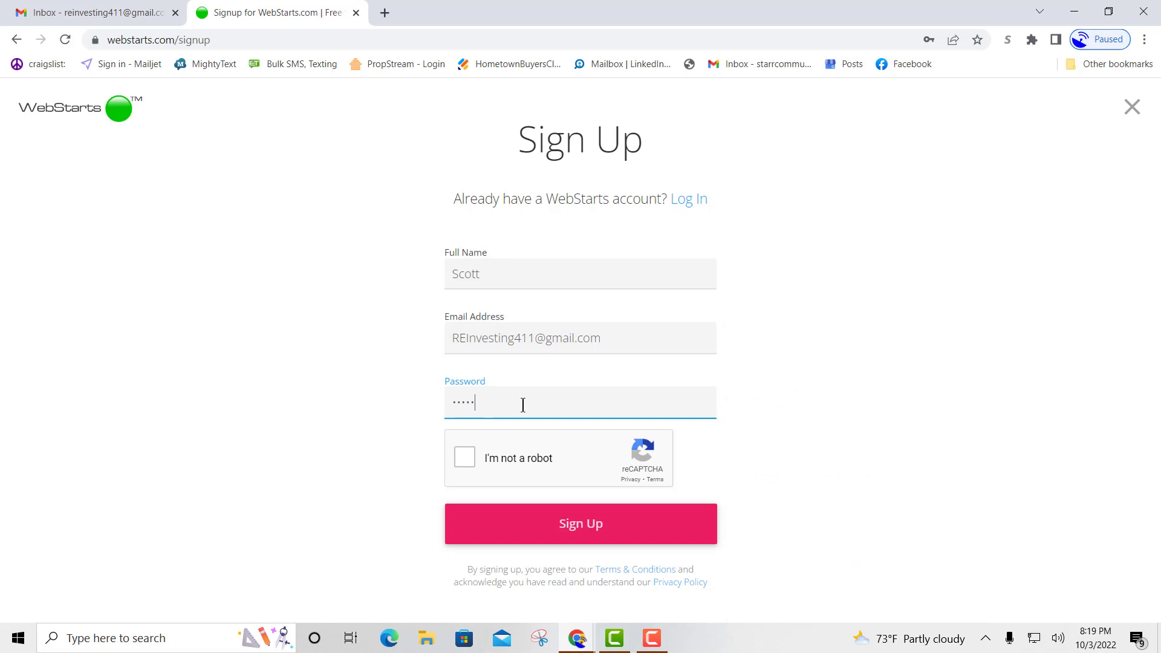
{"action": "type", "text": "****"}
Pass the reCAPTCHA, submit the registration, and save the login in Chrome.
{"action": "left_click", "coordinate": [465, 460]}
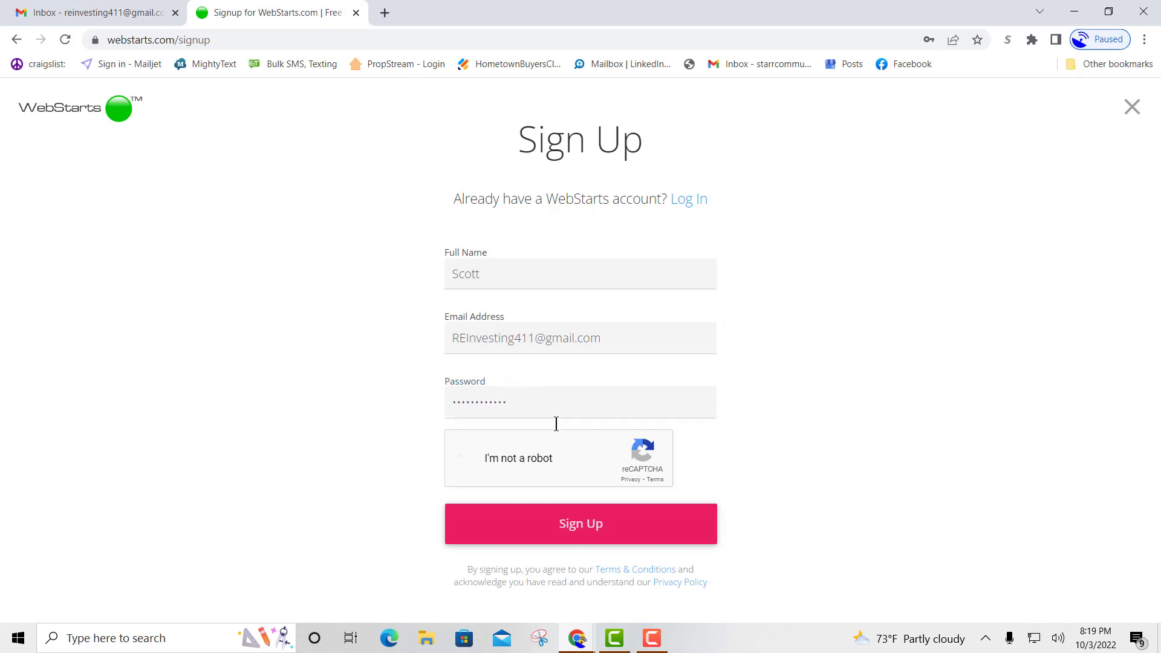
{"action": "left_click", "coordinate": [600, 529]}
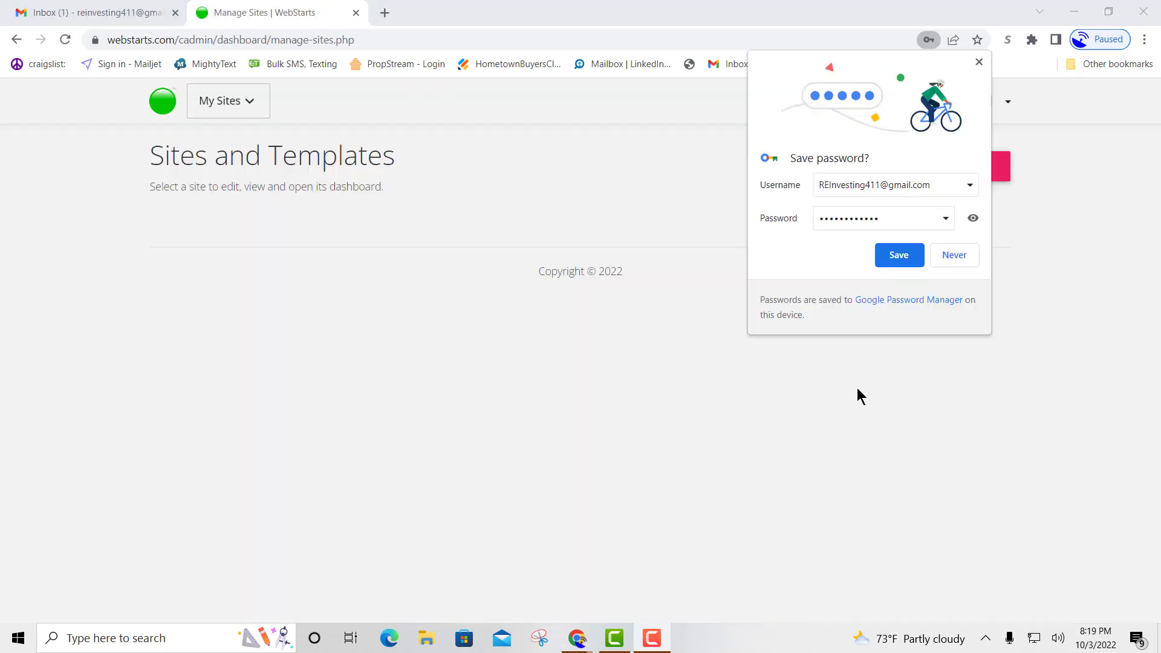
{"action": "left_click", "coordinate": [896, 259]}
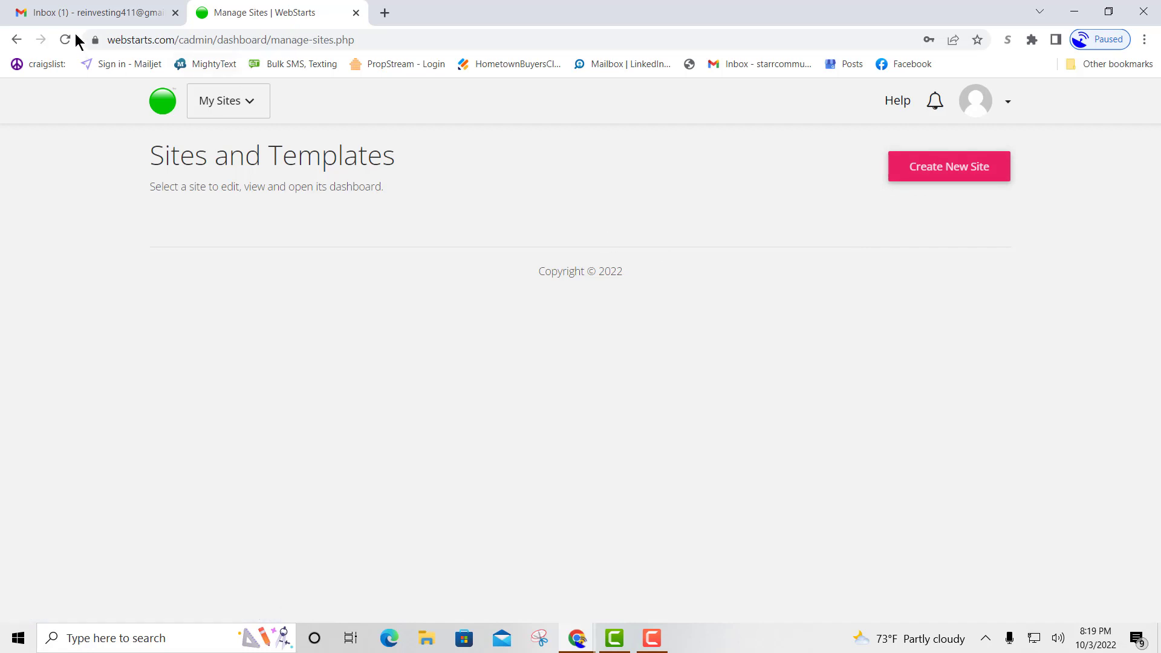
Open the WebStarts welcome email in Gmail, confirm the address, and return to the Manage Sites tab.
{"action": "left_click", "coordinate": [91, 23]}
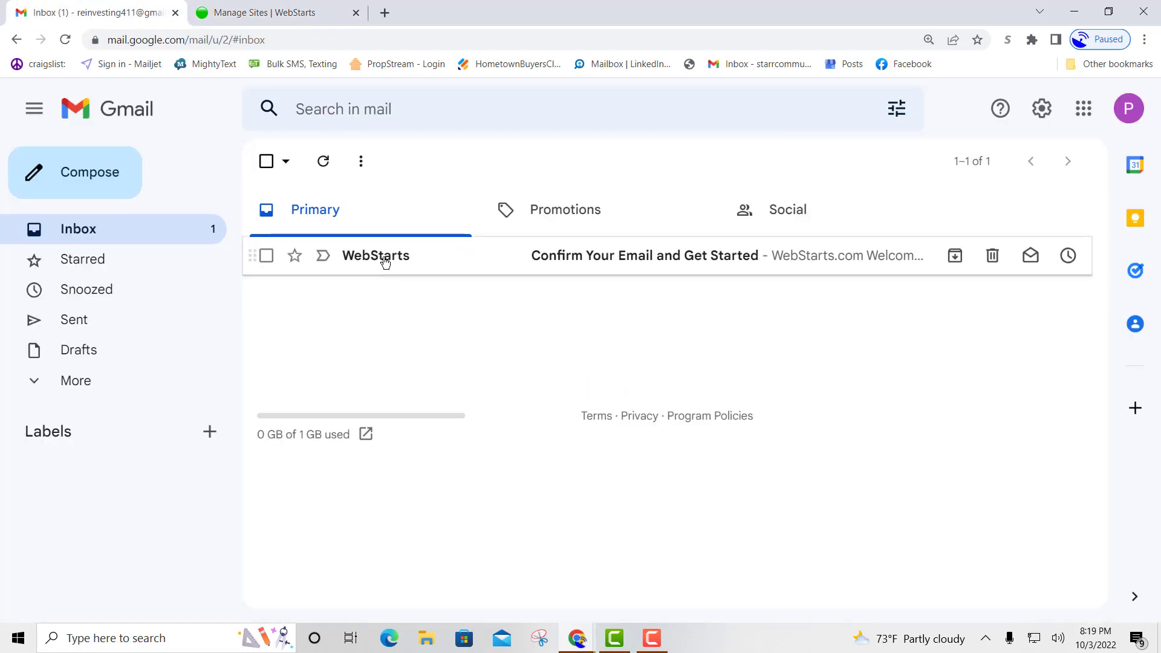
{"action": "left_click", "coordinate": [632, 259]}
{"action": "scroll", "coordinate": [870, 414], "scroll_direction": "down", "scroll_amount": 3}
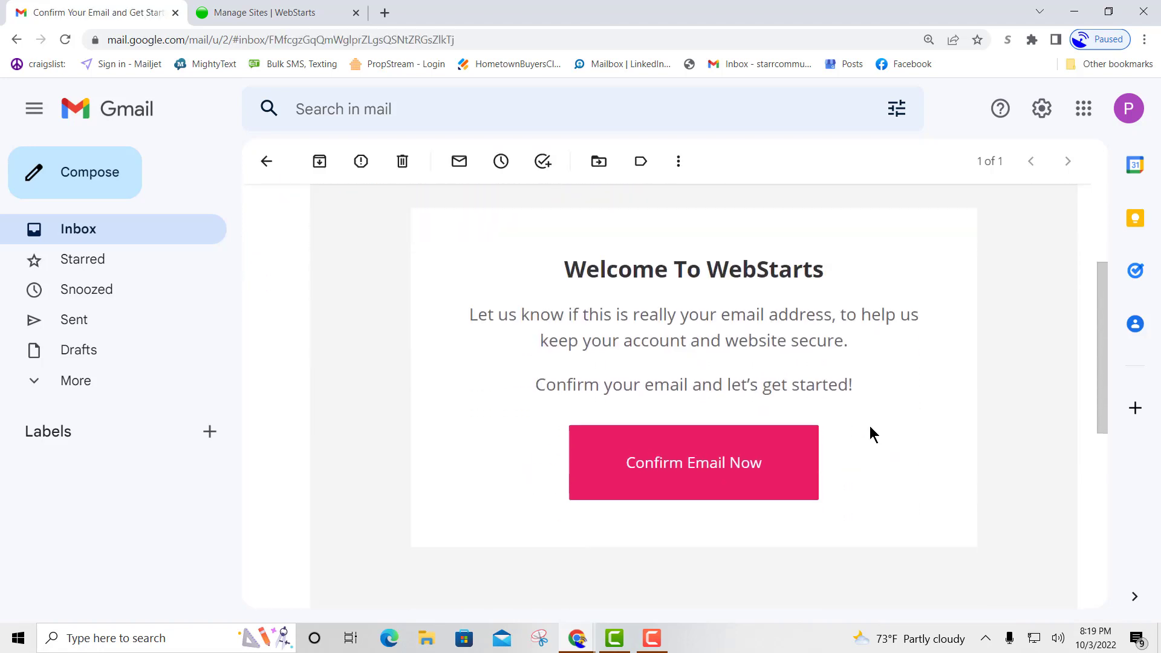
{"action": "scroll", "coordinate": [870, 426], "scroll_direction": "down", "scroll_amount": 2}
{"action": "left_click", "coordinate": [696, 378]}
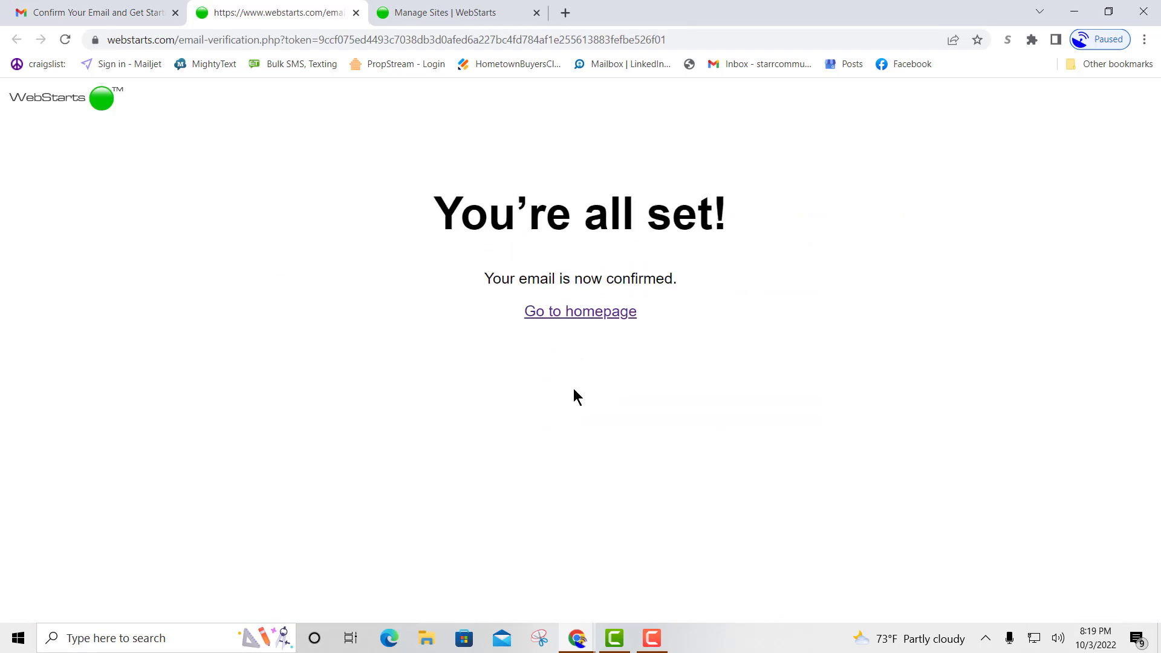
{"action": "left_click", "coordinate": [445, 13]}
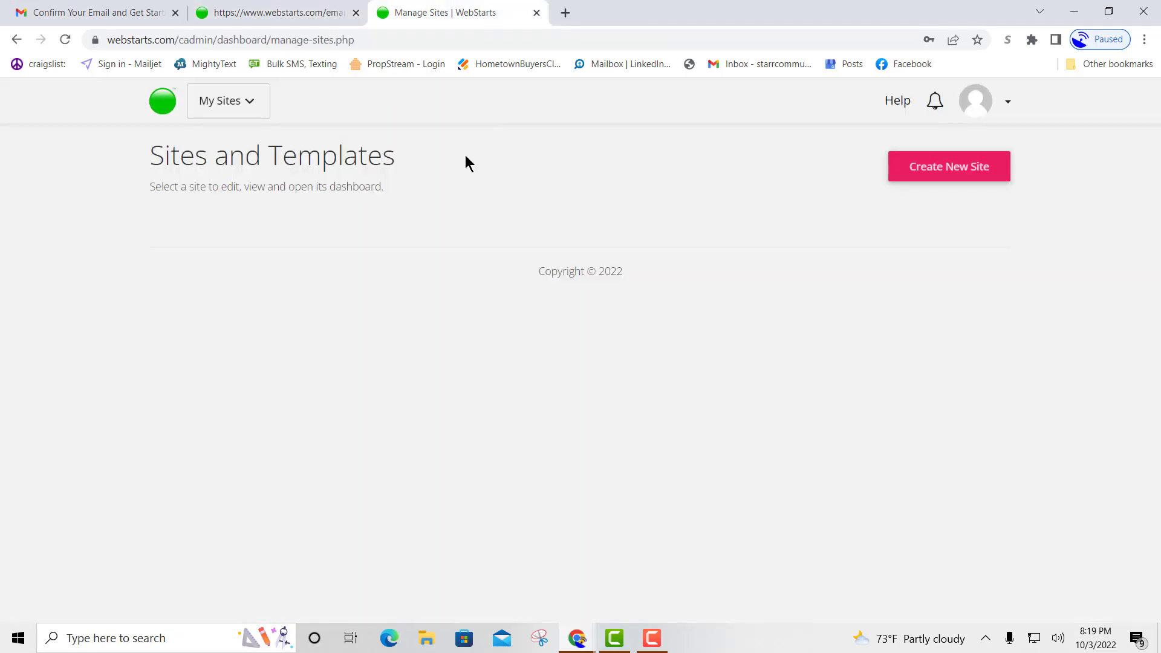
Start a new website from a template to reach the design gallery.
{"action": "left_click", "coordinate": [935, 175]}
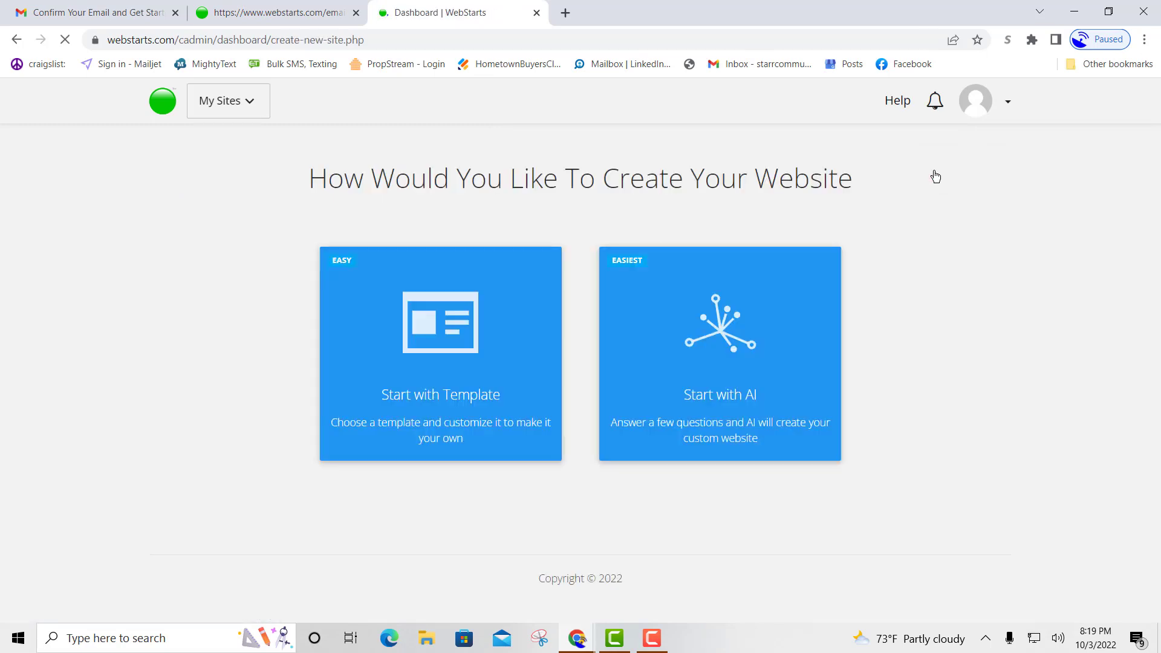
{"action": "left_click", "coordinate": [443, 366]}
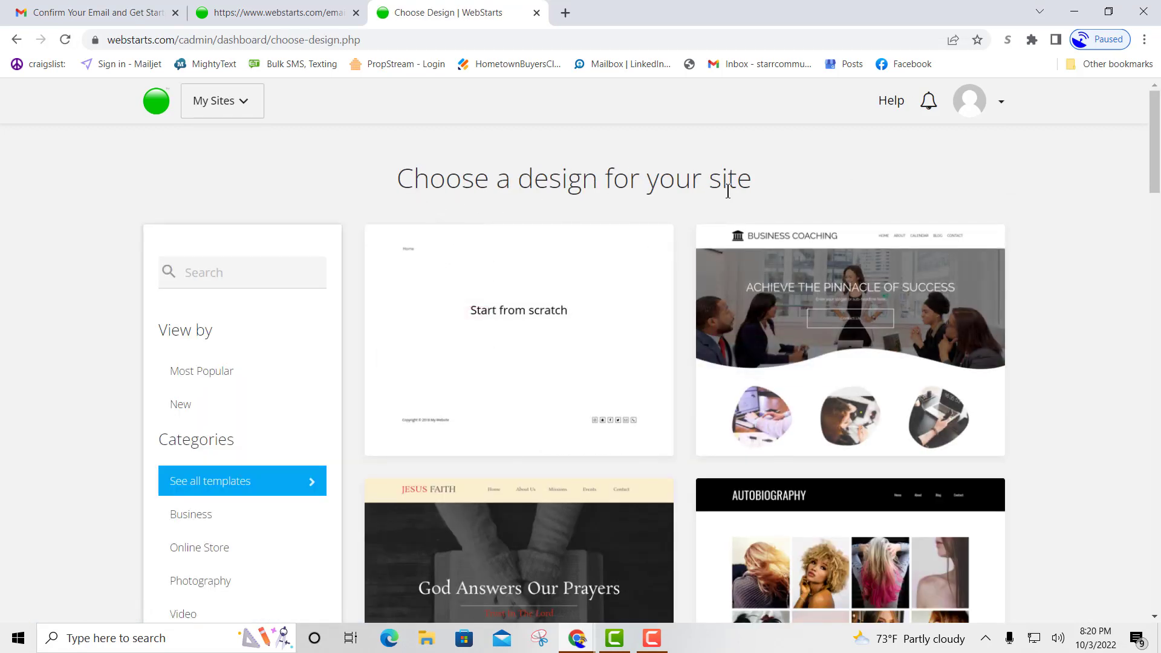
{"action": "mouse_move", "coordinate": [808, 246]}
Copy the blank design's link address and open a new blank tab.
{"action": "mouse_move", "coordinate": [450, 328]}
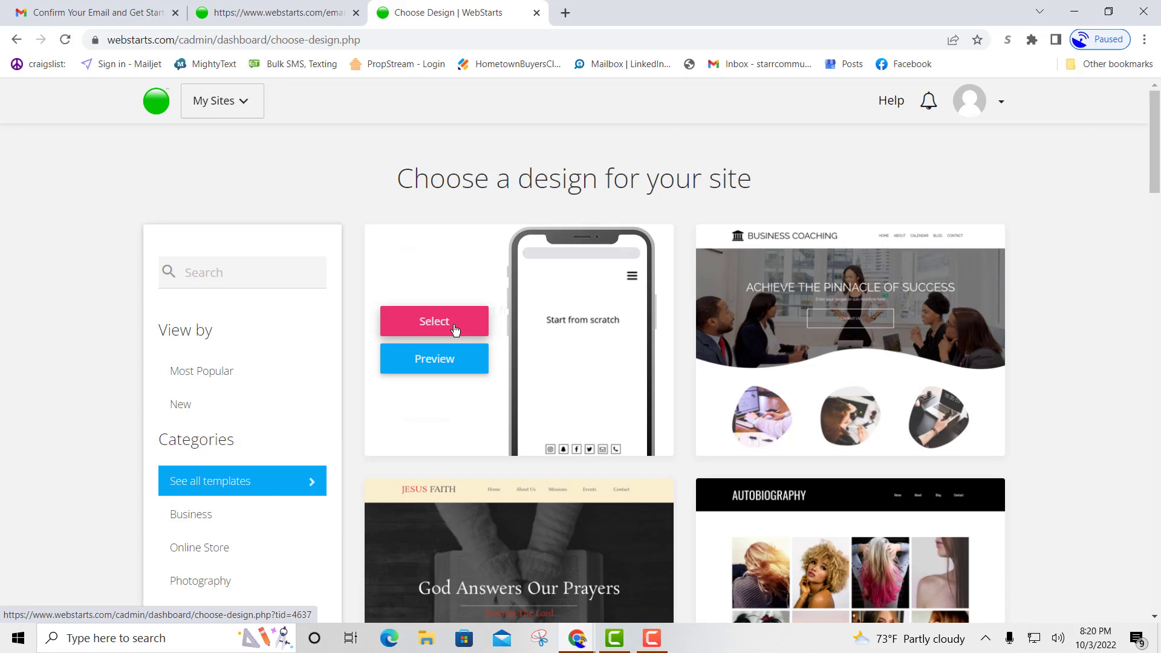
{"action": "right_click", "coordinate": [448, 324]}
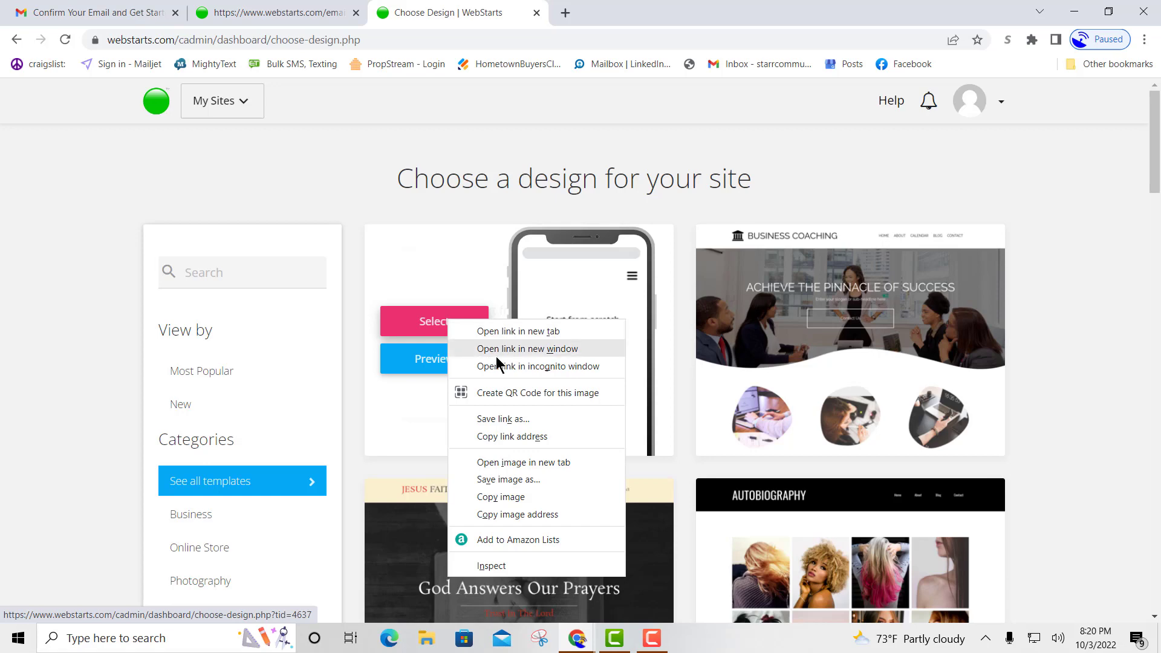
{"action": "left_click", "coordinate": [561, 438]}
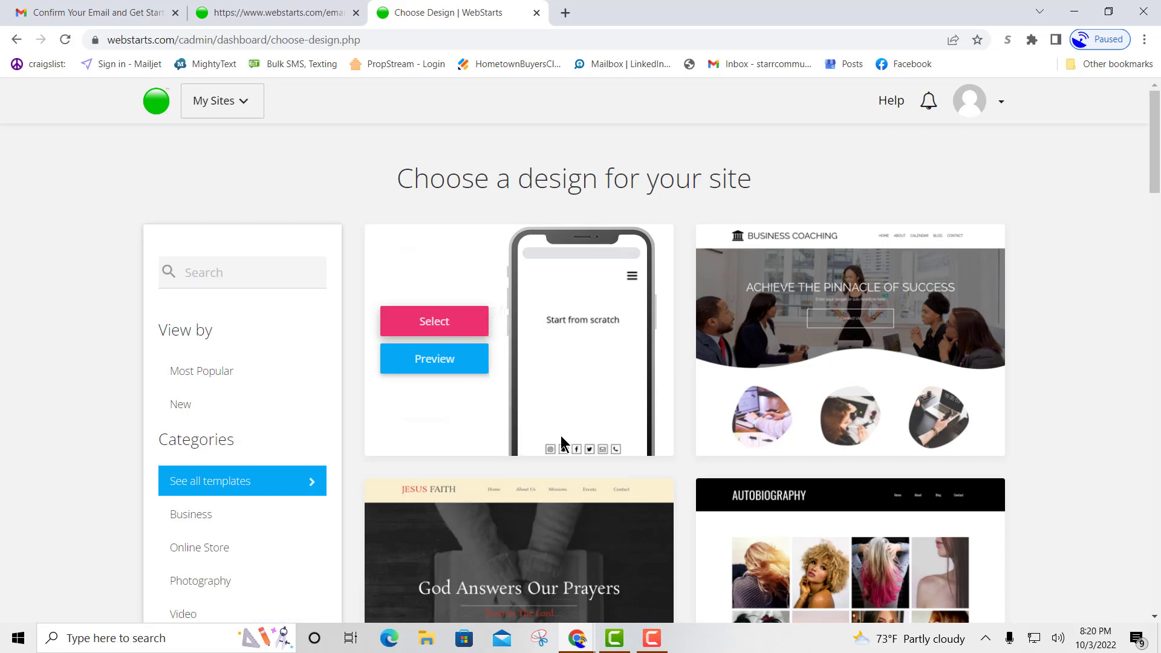
{"action": "left_click", "coordinate": [566, 12]}
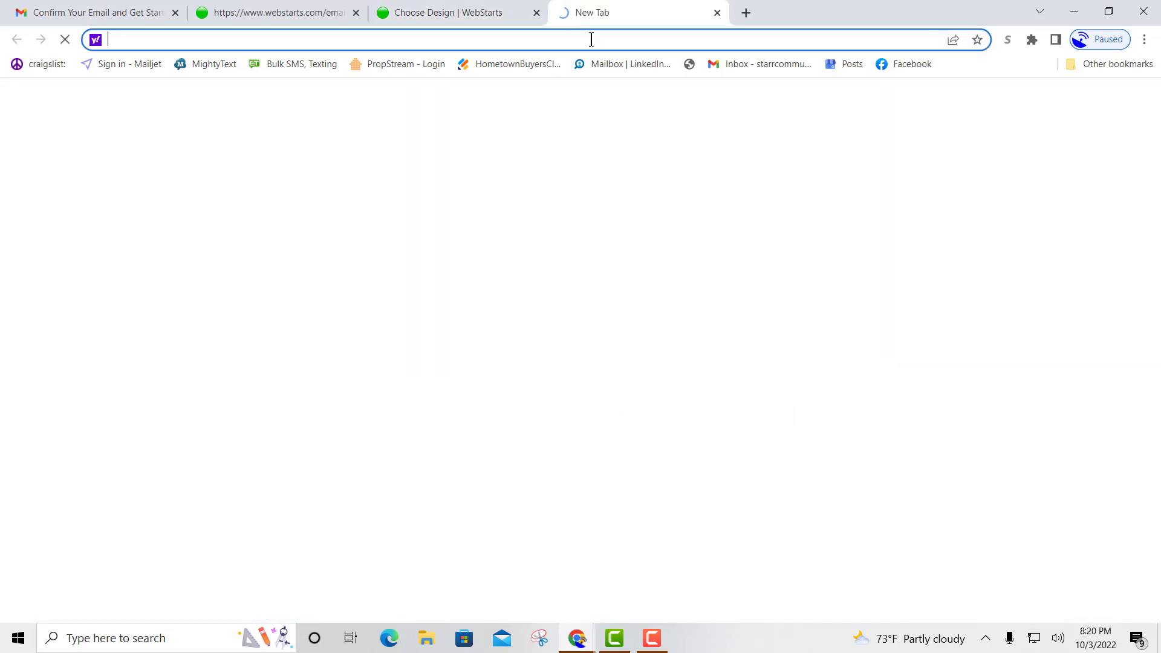
Paste the copied design link, change template id 4637 to 6987, and load it.
{"action": "right_click", "coordinate": [424, 37]}
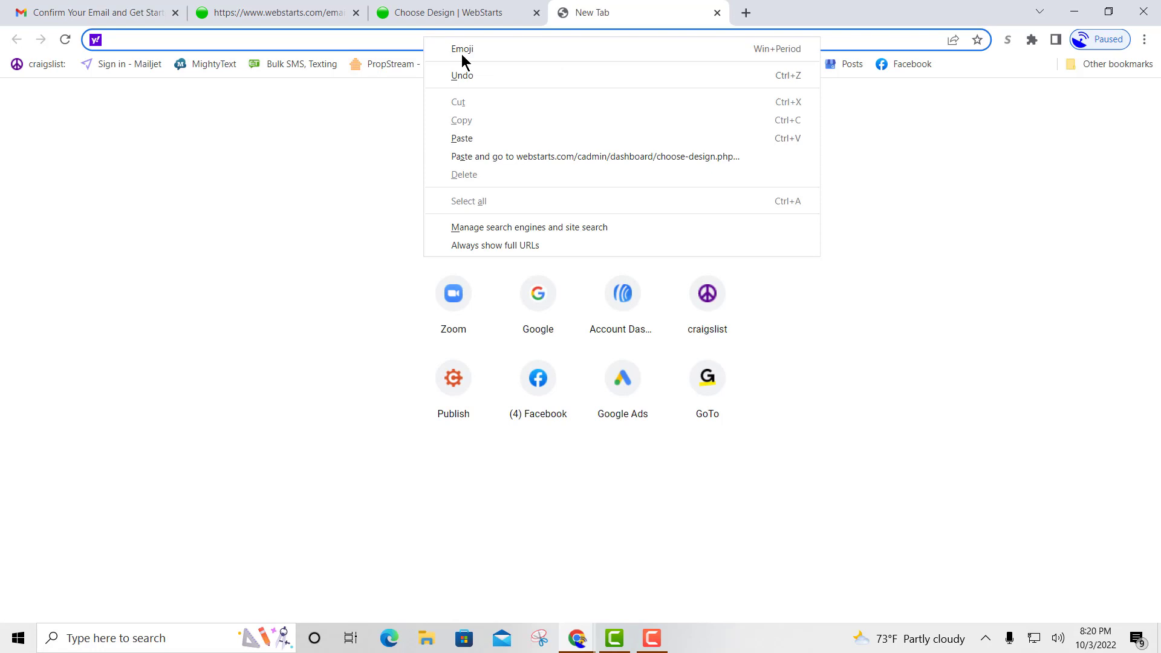
{"action": "left_click", "coordinate": [495, 140]}
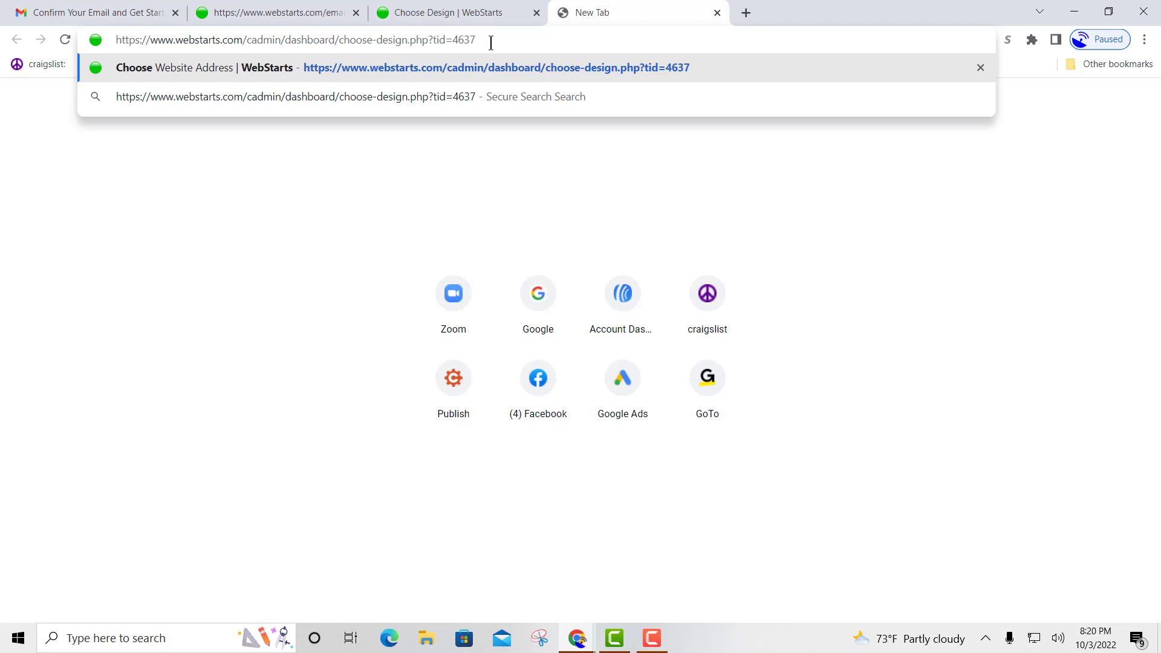
{"action": "key", "text": "BackSpace"}
{"action": "key", "text": "BackSpace"}
{"action": "key", "text": "BackSpace"}
{"action": "key", "text": "BackSpace"}
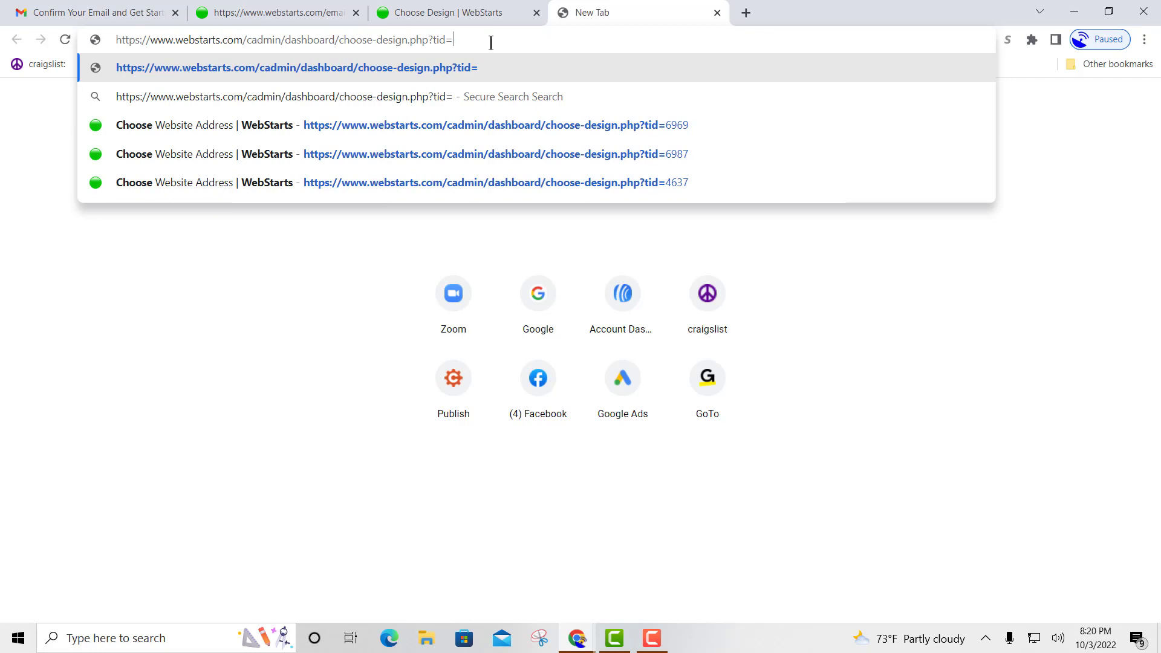
{"action": "type", "text": "6987"}
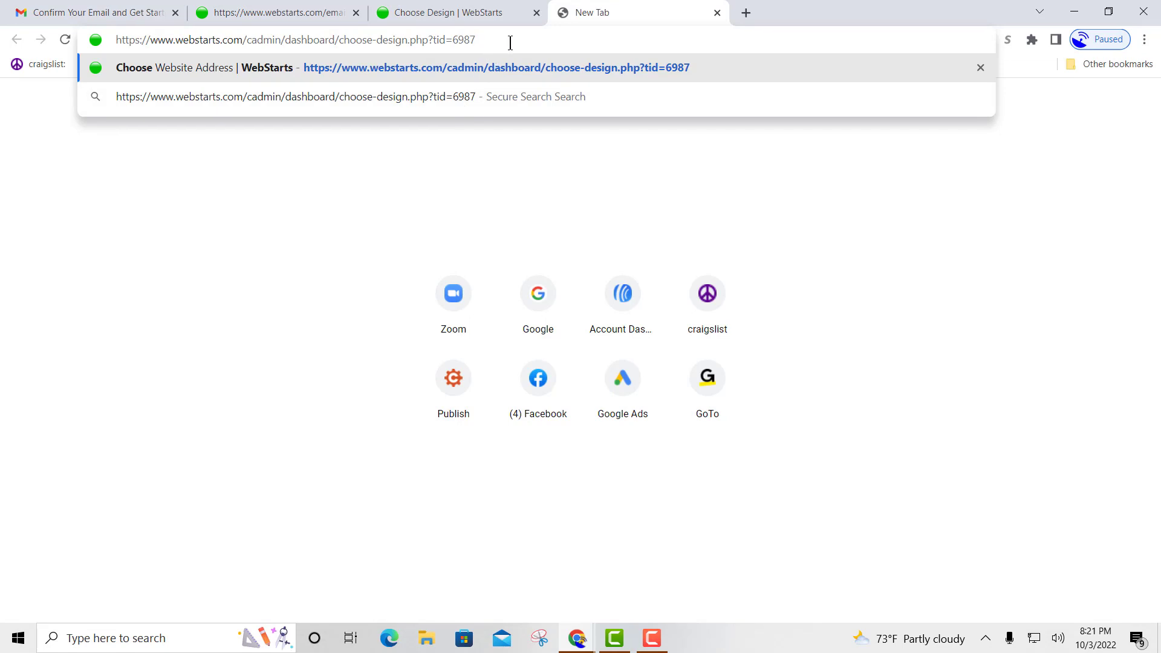
{"action": "key", "text": "Return"}
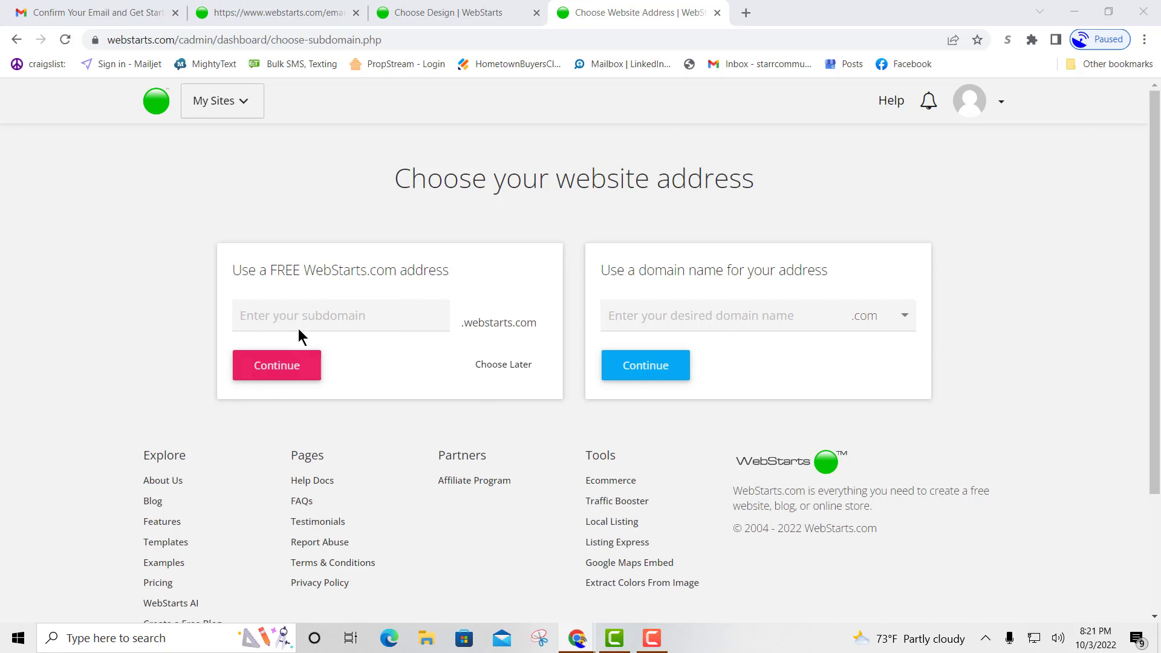
Enter REInvesting411 as the free webstarts.com subdomain and continue.
{"action": "left_click", "coordinate": [284, 315]}
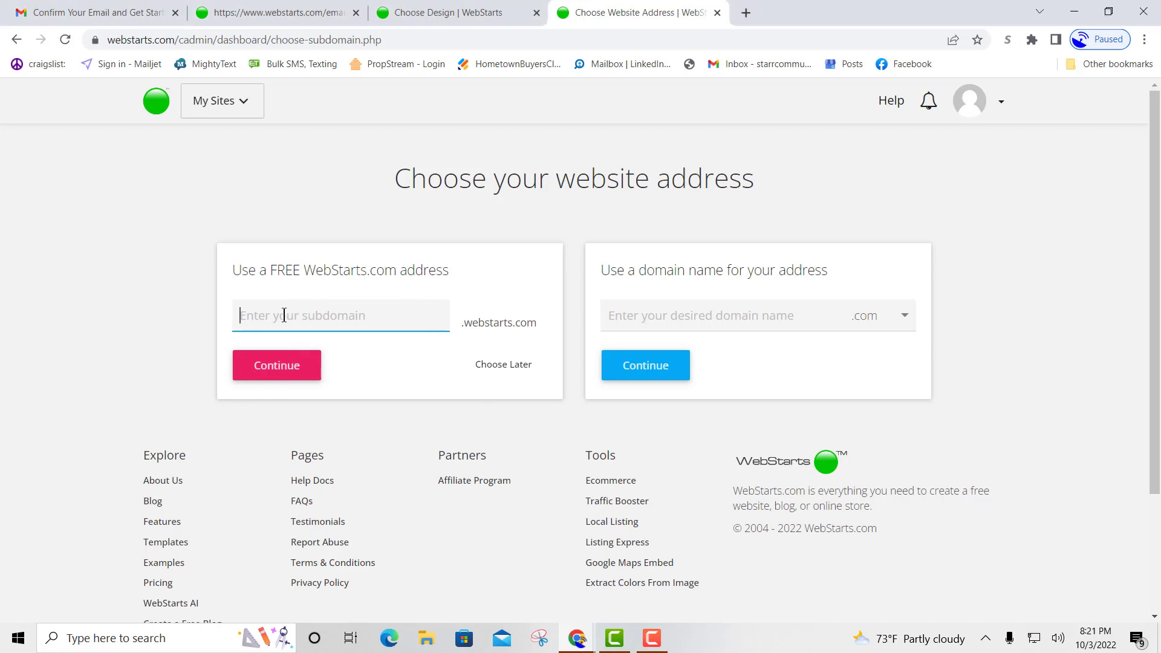
{"action": "type", "text": "REInvesting411"}
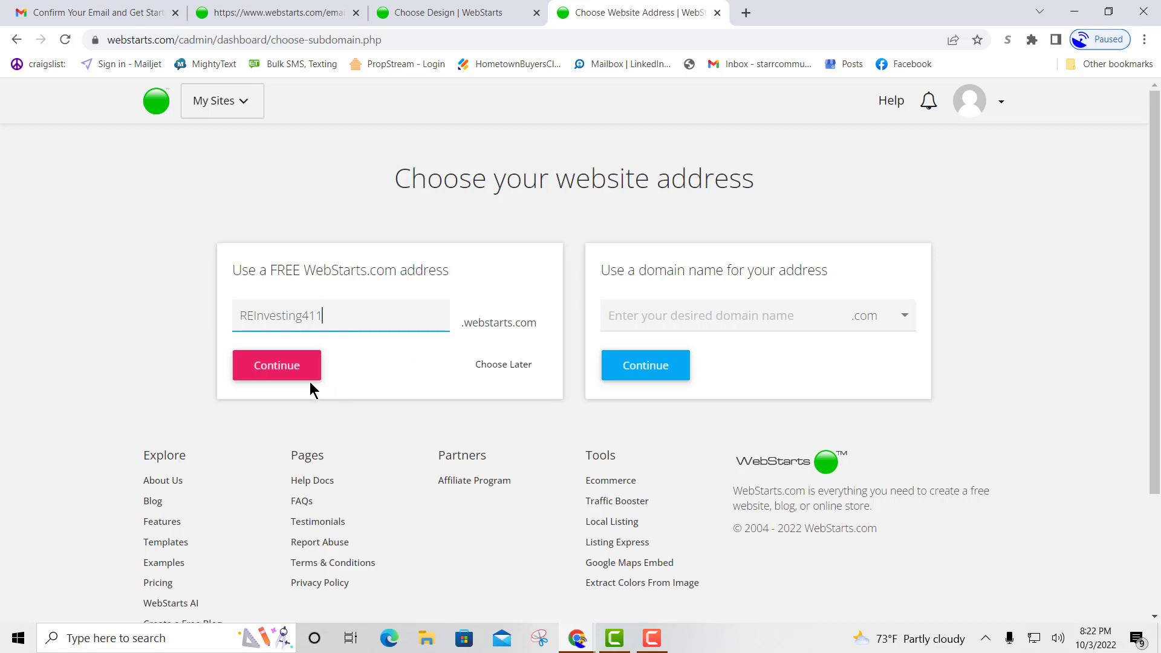
{"action": "left_click", "coordinate": [291, 373]}
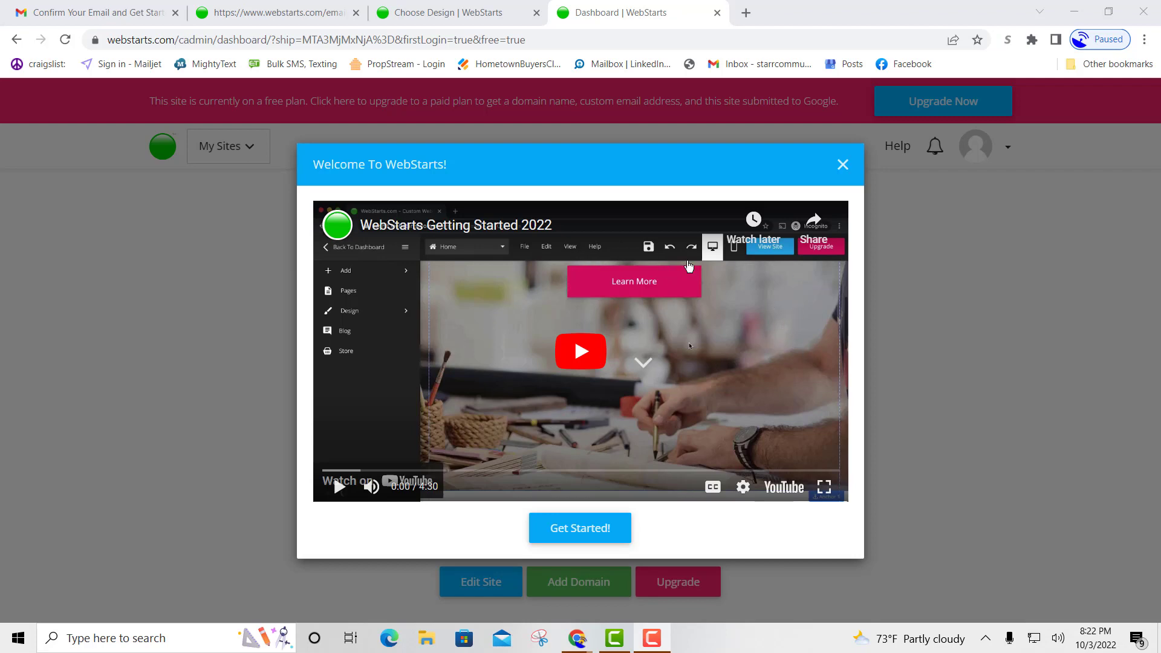
Close the Welcome To WebStarts video to reveal the reinvesting411 site card.
{"action": "left_click", "coordinate": [843, 165]}
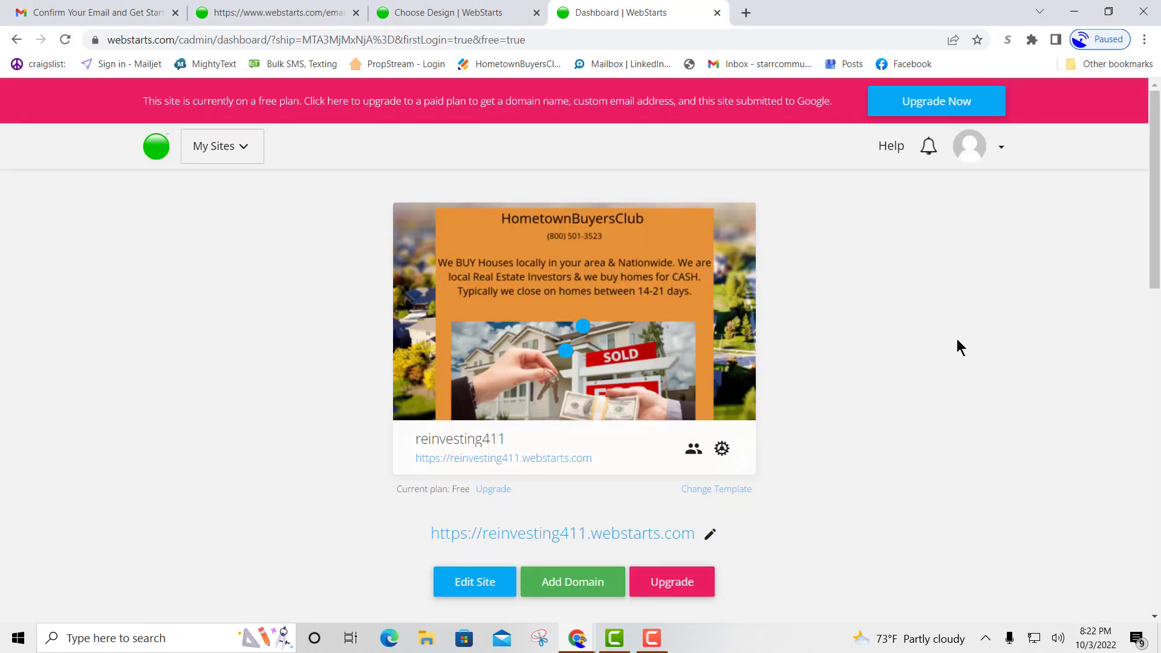
{"action": "mouse_move", "coordinate": [569, 263]}
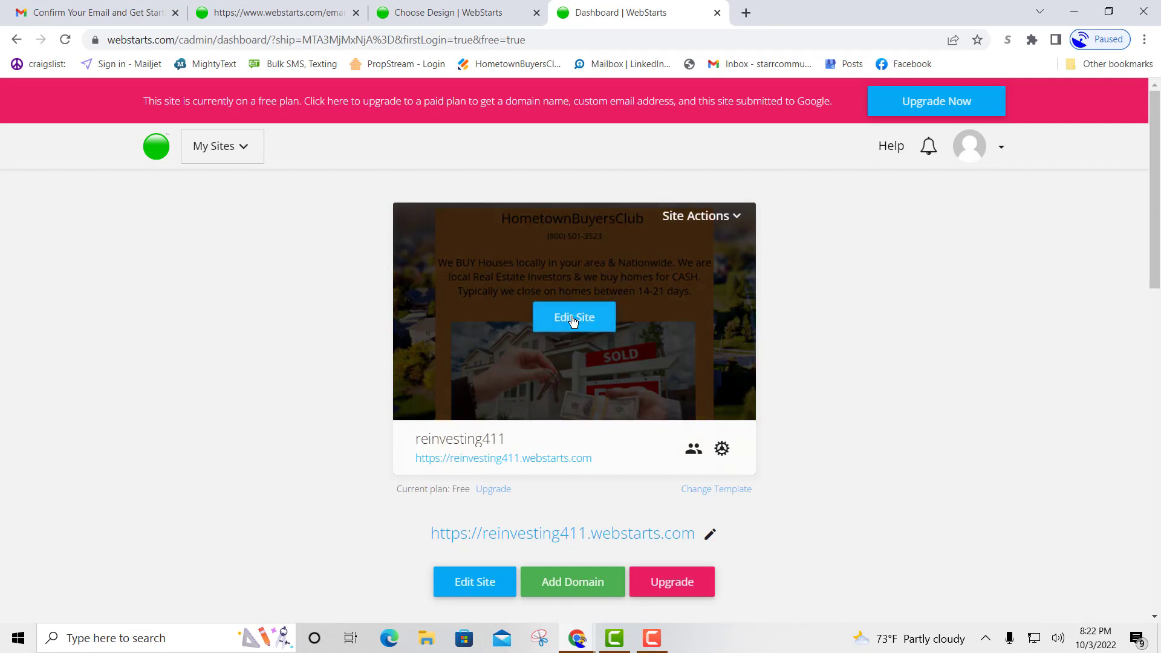
Open reinvesting411 in the editor, skip the Quick Tour, and retitle the heading 'REInvesting'.
{"action": "left_click", "coordinate": [583, 322]}
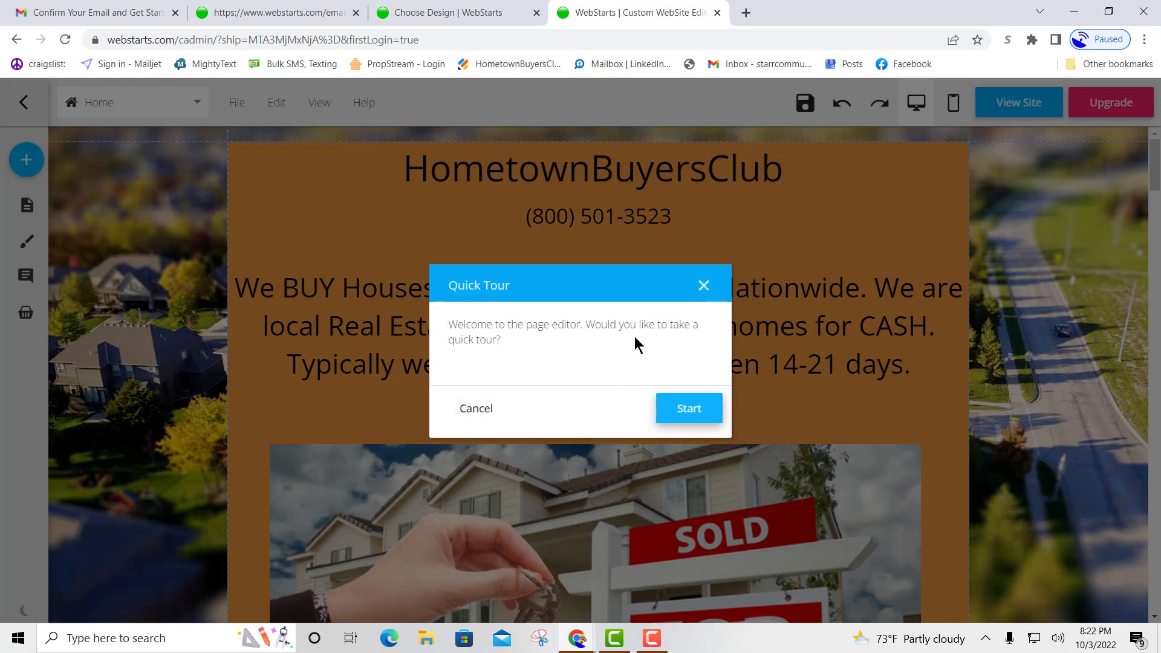
{"action": "left_click", "coordinate": [704, 287]}
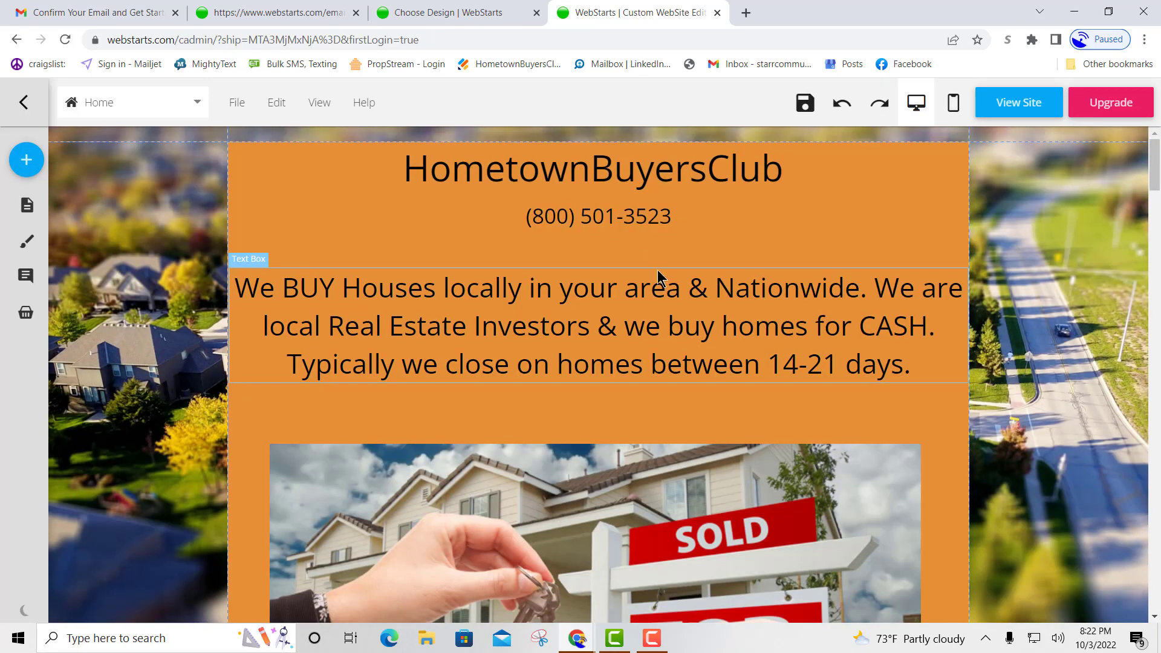
{"action": "left_click", "coordinate": [587, 168]}
{"action": "left_click", "coordinate": [619, 178]}
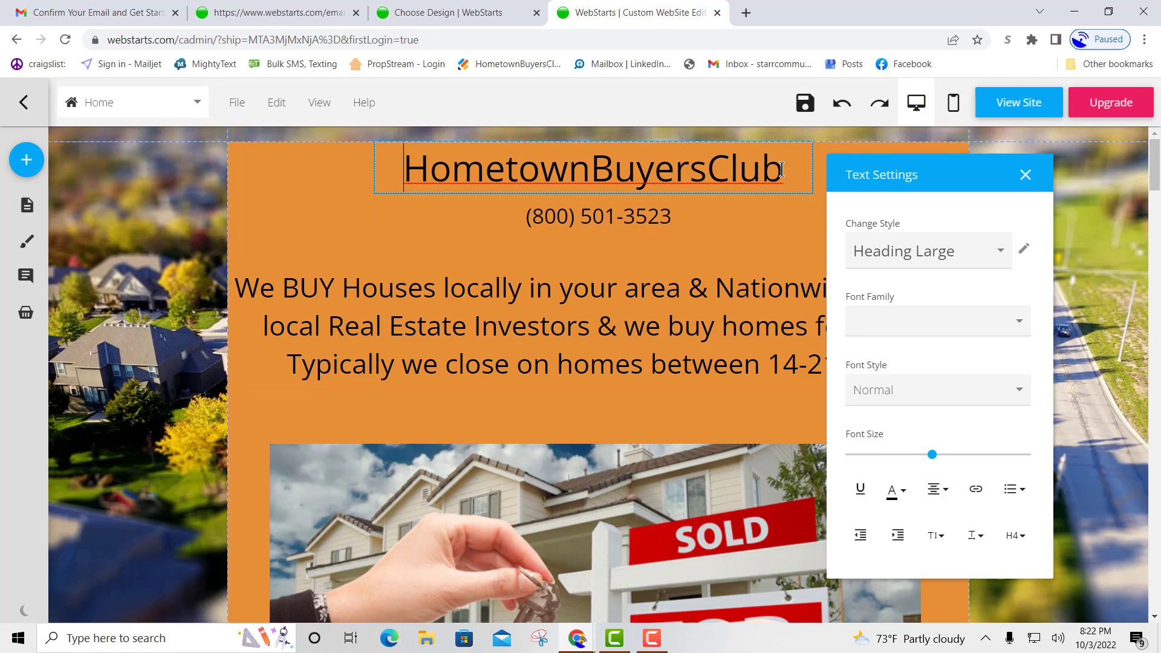
{"action": "left_click_drag", "start_coordinate": [780, 169], "coordinate": [440, 179]}
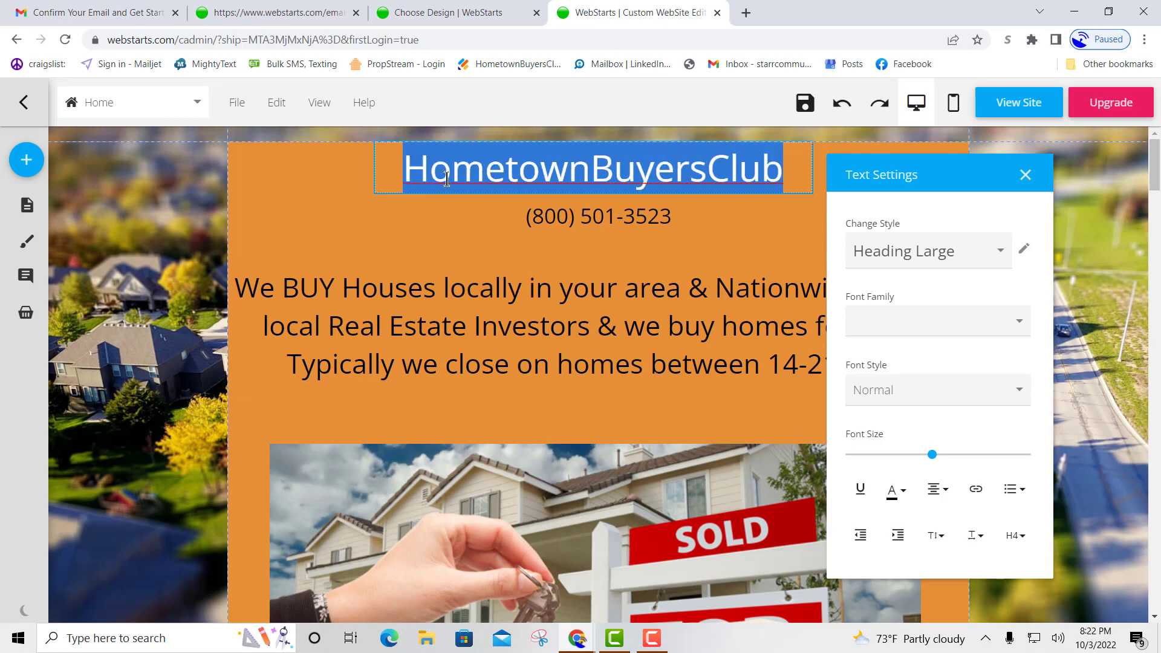
{"action": "type", "text": "RE"}
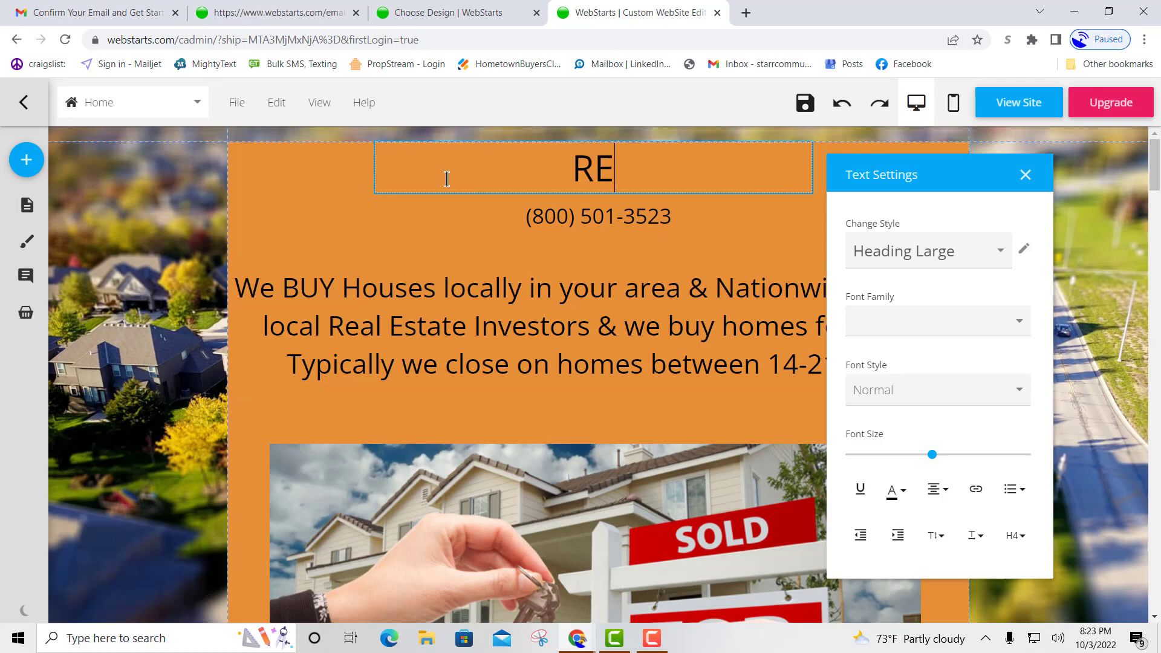
{"action": "type", "text": "Investing"}
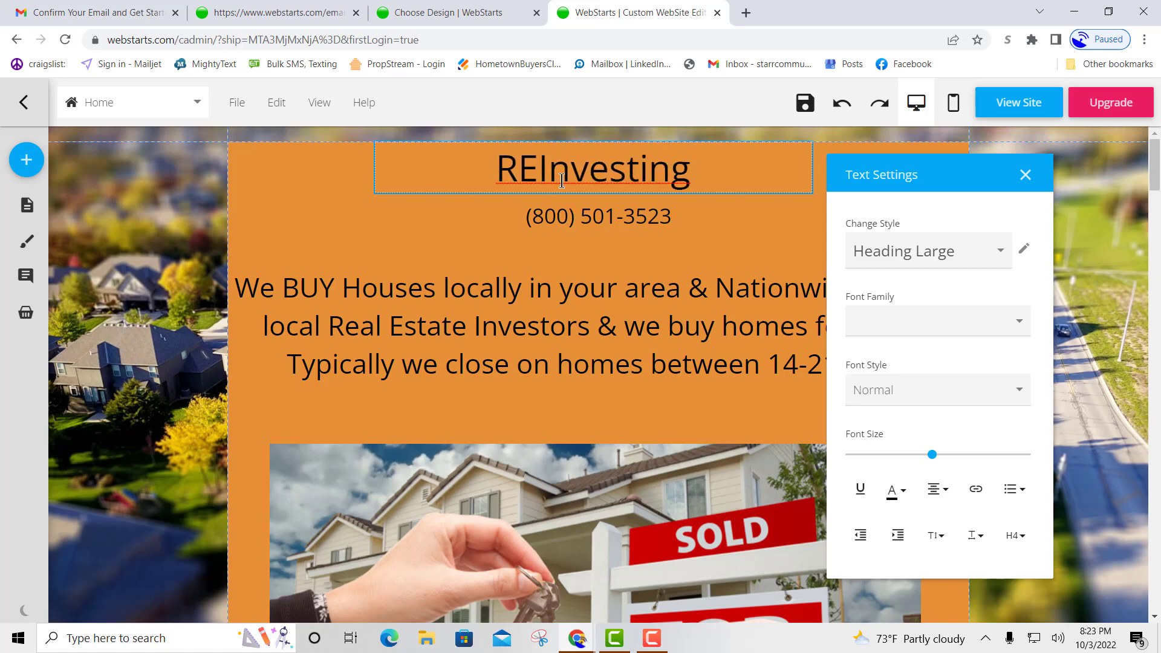
{"action": "left_click", "coordinate": [642, 216]}
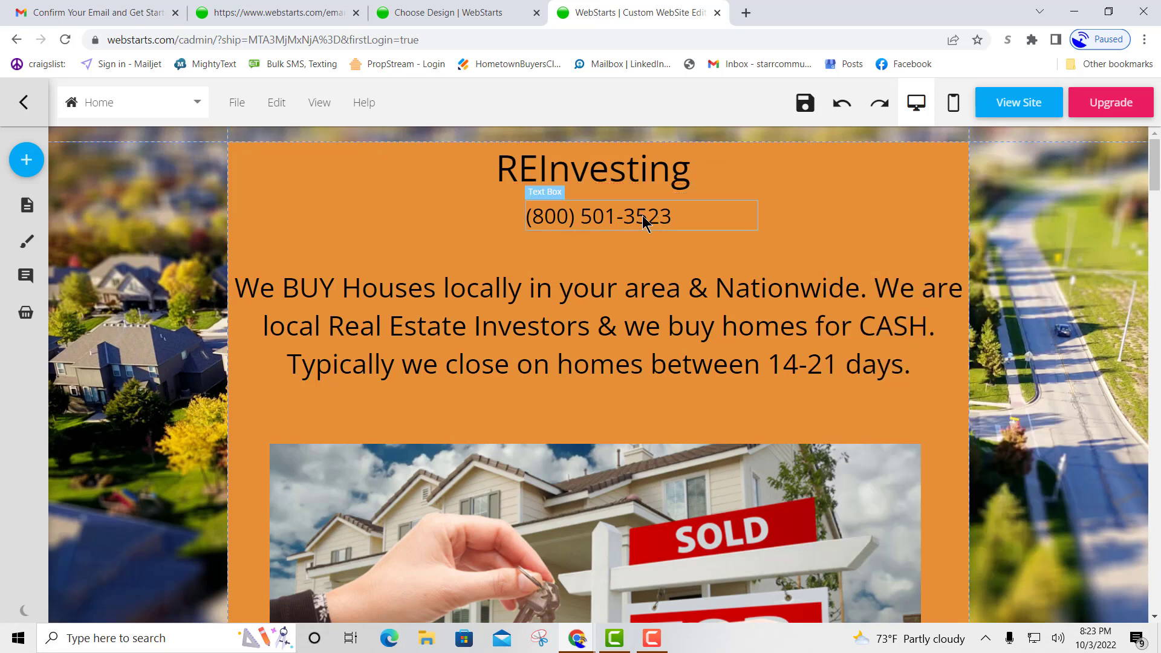
Replace the digits after the area code in the header phone number with the new number.
{"action": "left_click", "coordinate": [647, 216]}
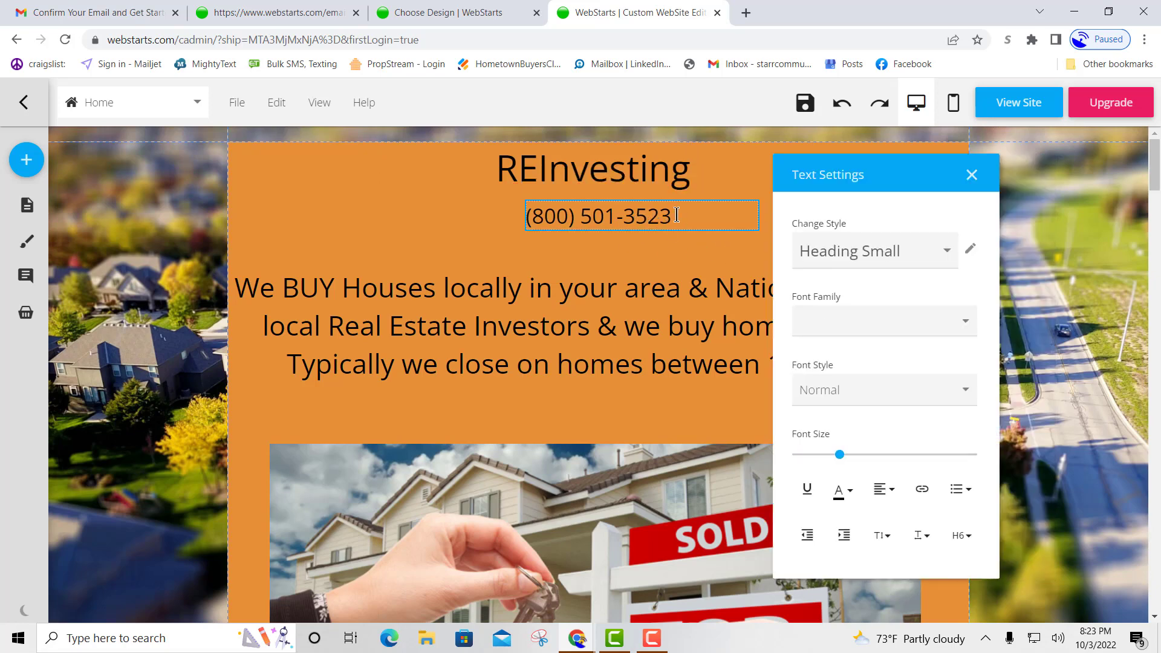
{"action": "left_click_drag", "start_coordinate": [673, 216], "coordinate": [524, 225]}
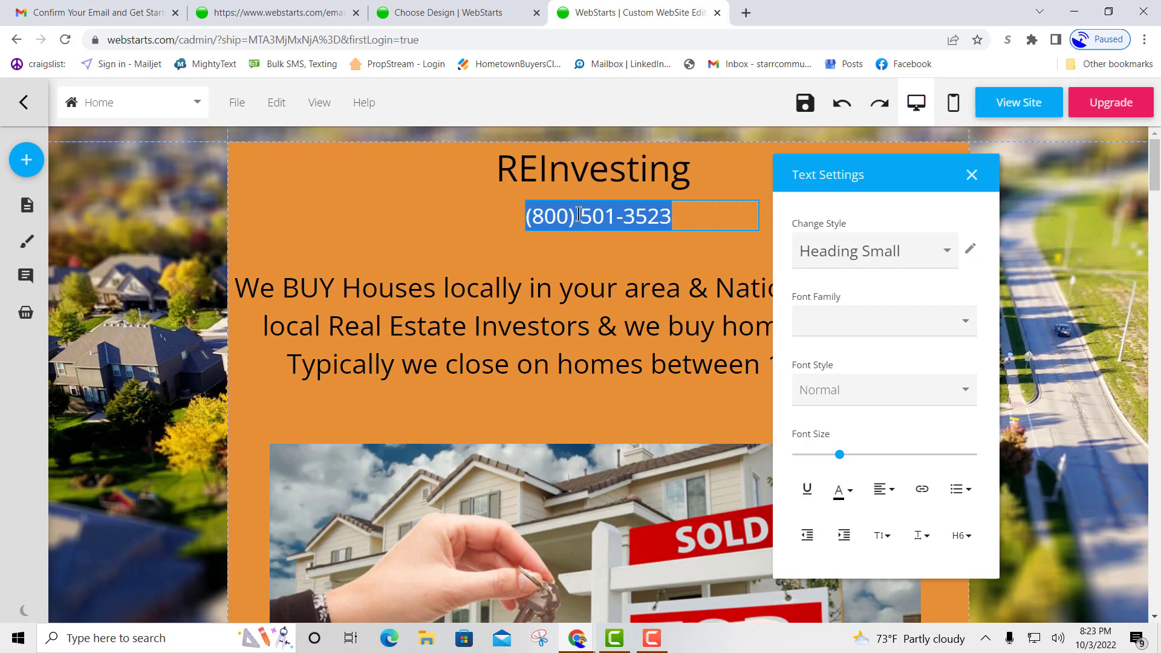
{"action": "left_click", "coordinate": [592, 214], "text": "shift"}
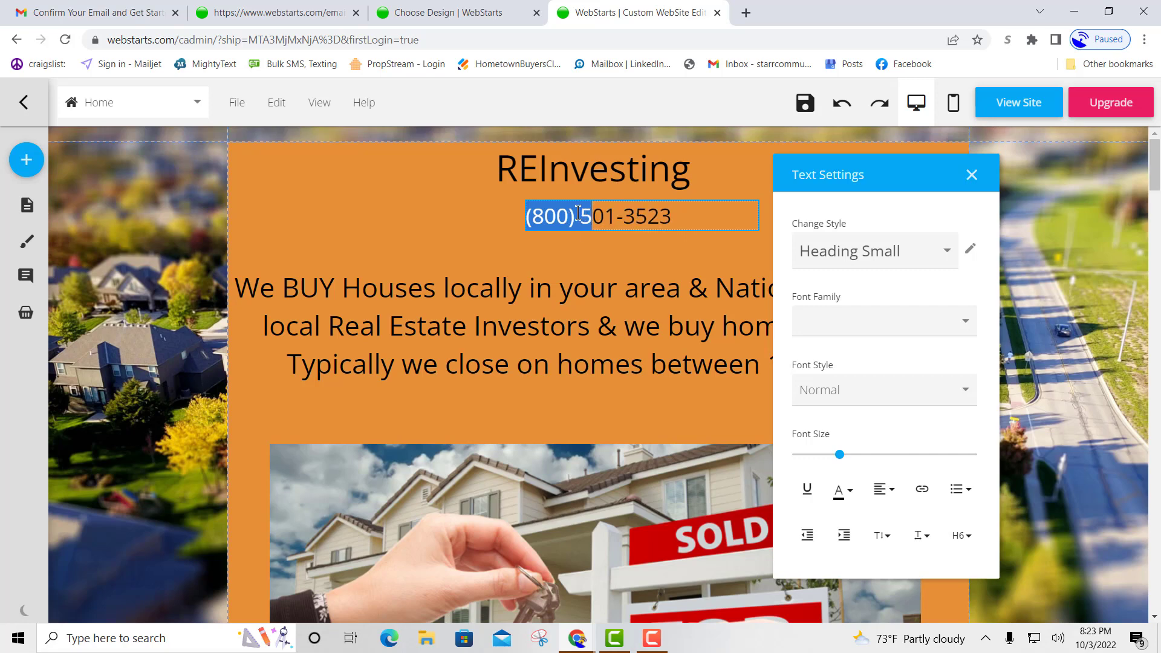
{"action": "double_click", "coordinate": [596, 211]}
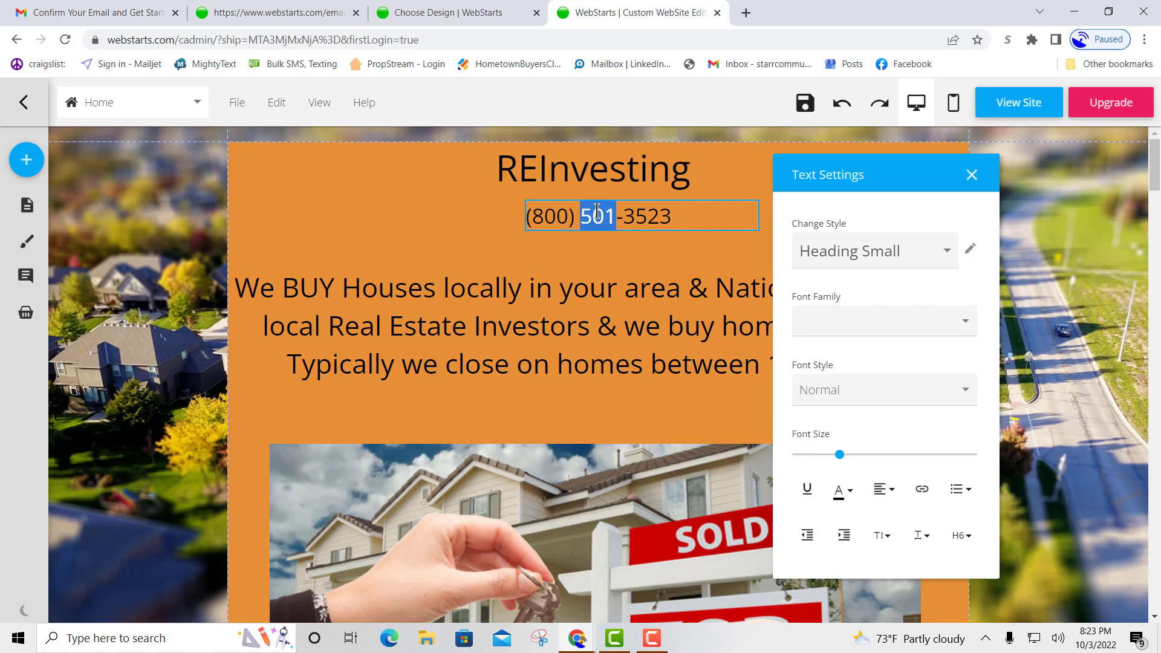
{"action": "key", "text": "Delete"}
{"action": "key", "text": "Delete"}
{"action": "key", "text": "Delete"}
{"action": "key", "text": "Delete"}
{"action": "key", "text": "Delete"}
{"action": "key", "text": "Delete"}
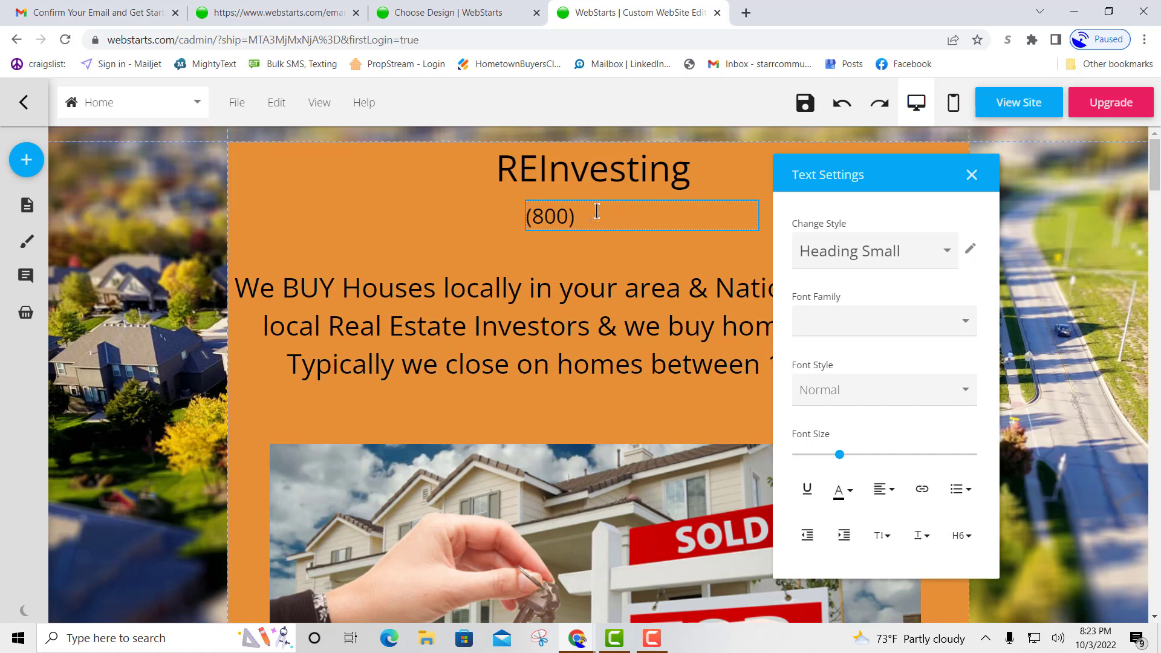
{"action": "type", "text": "111-11111"}
{"action": "key", "text": "BackSpace"}
{"action": "left_click", "coordinate": [972, 176]}
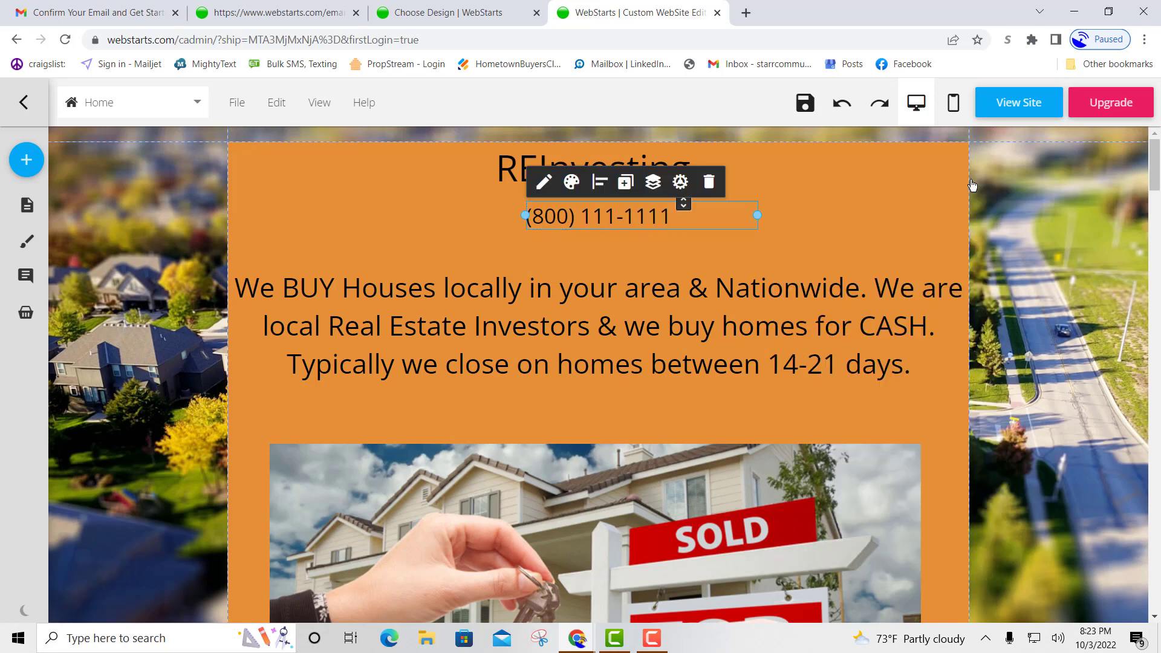
{"action": "left_click", "coordinate": [674, 260]}
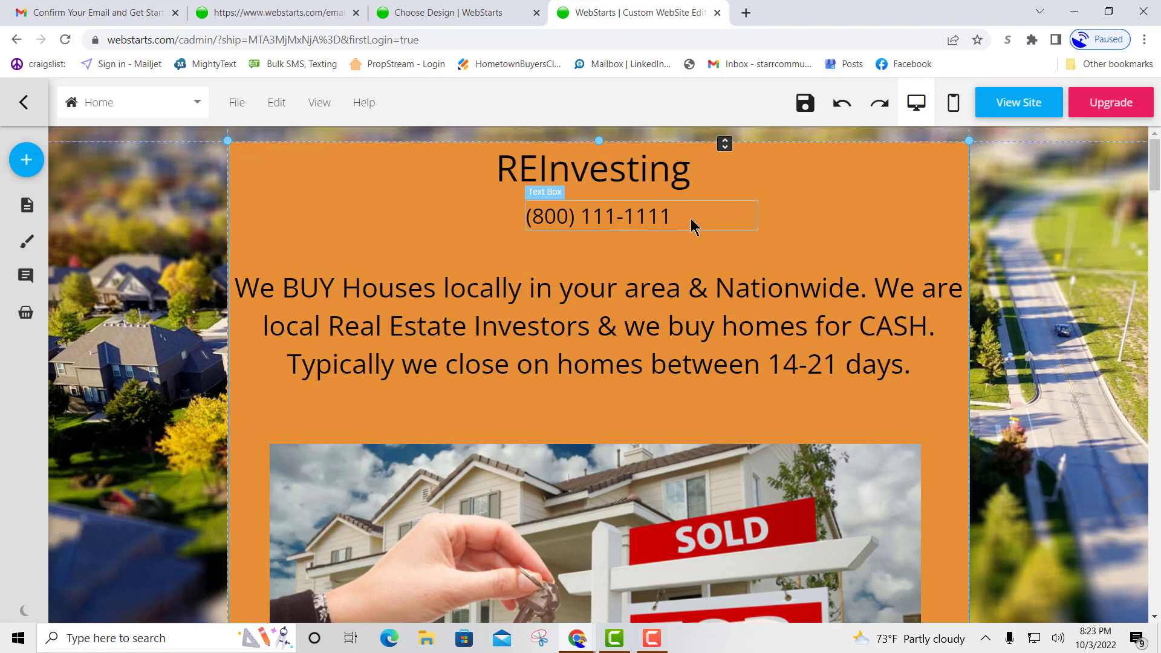
{"action": "scroll", "coordinate": [801, 376], "scroll_direction": "down", "scroll_amount": 3}
{"action": "scroll", "coordinate": [800, 376], "scroll_direction": "down", "scroll_amount": 12}
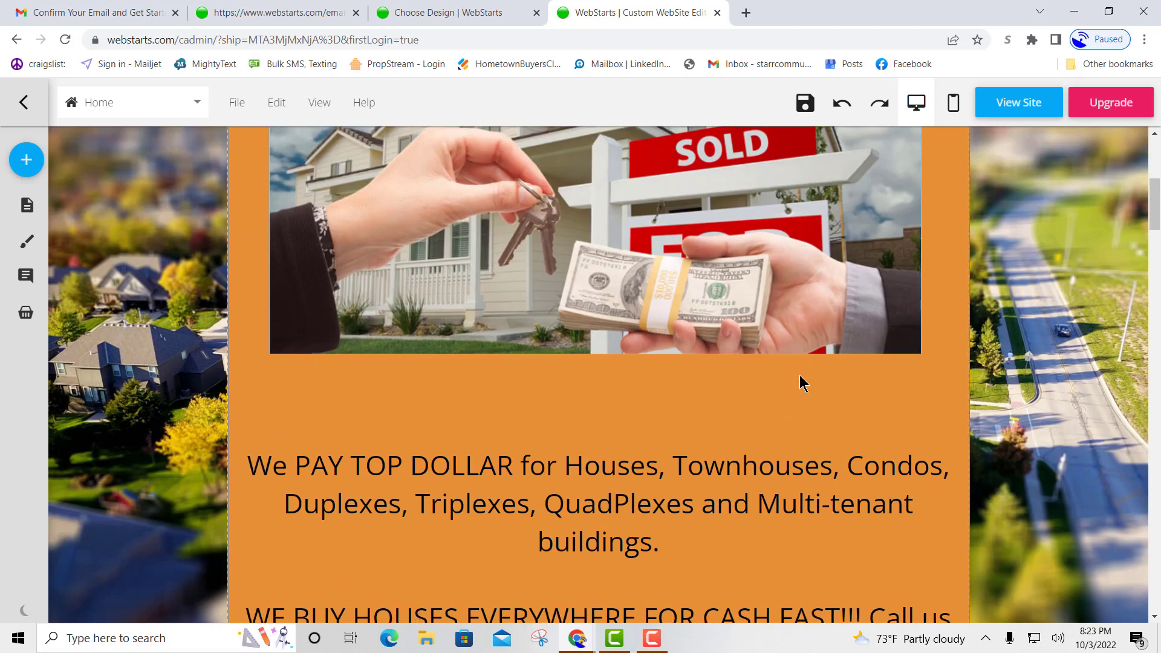
{"action": "scroll", "coordinate": [663, 376], "scroll_direction": "up", "scroll_amount": 2}
{"action": "left_click", "coordinate": [663, 379]}
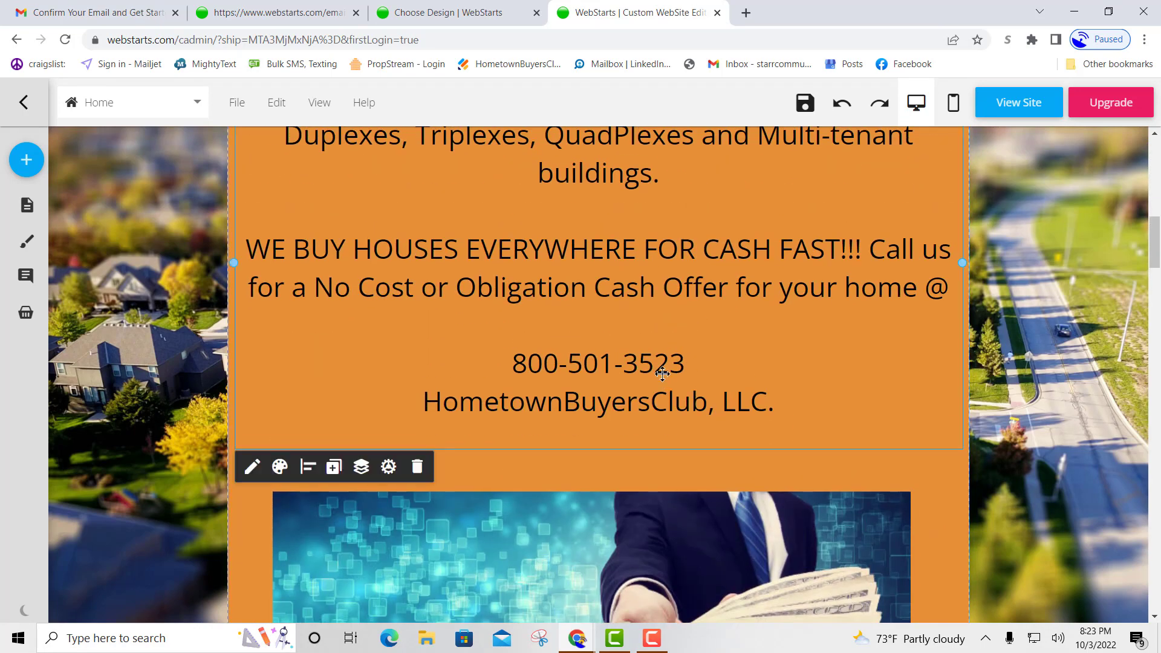
{"action": "left_click", "coordinate": [652, 385]}
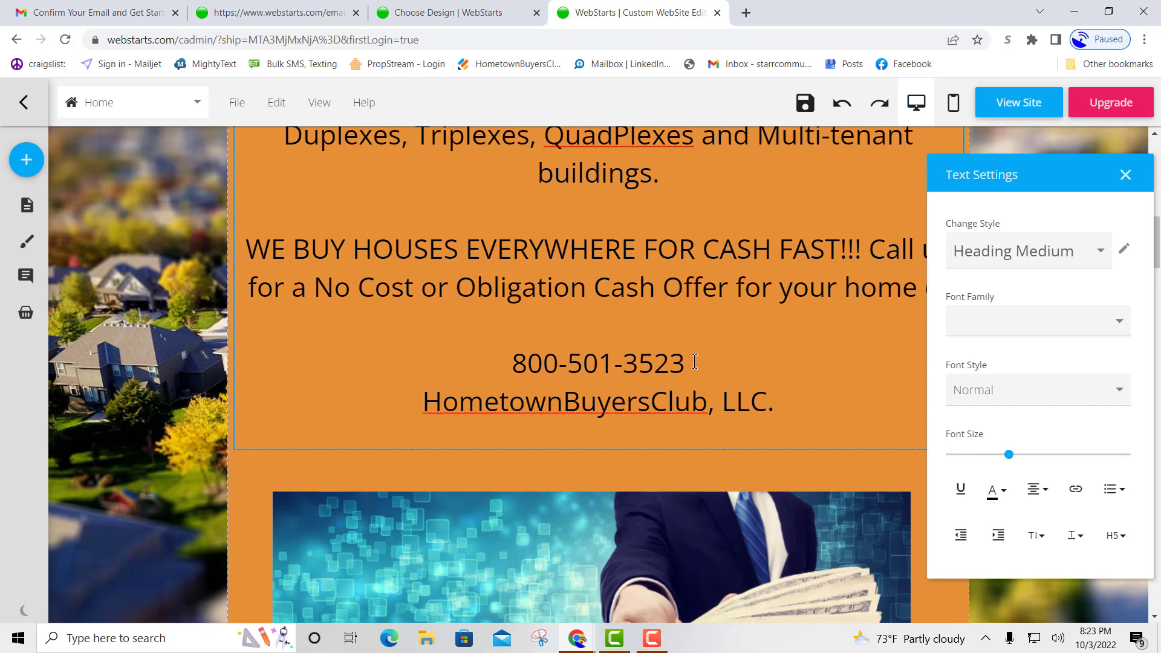
{"action": "left_click_drag", "start_coordinate": [690, 361], "coordinate": [574, 363]}
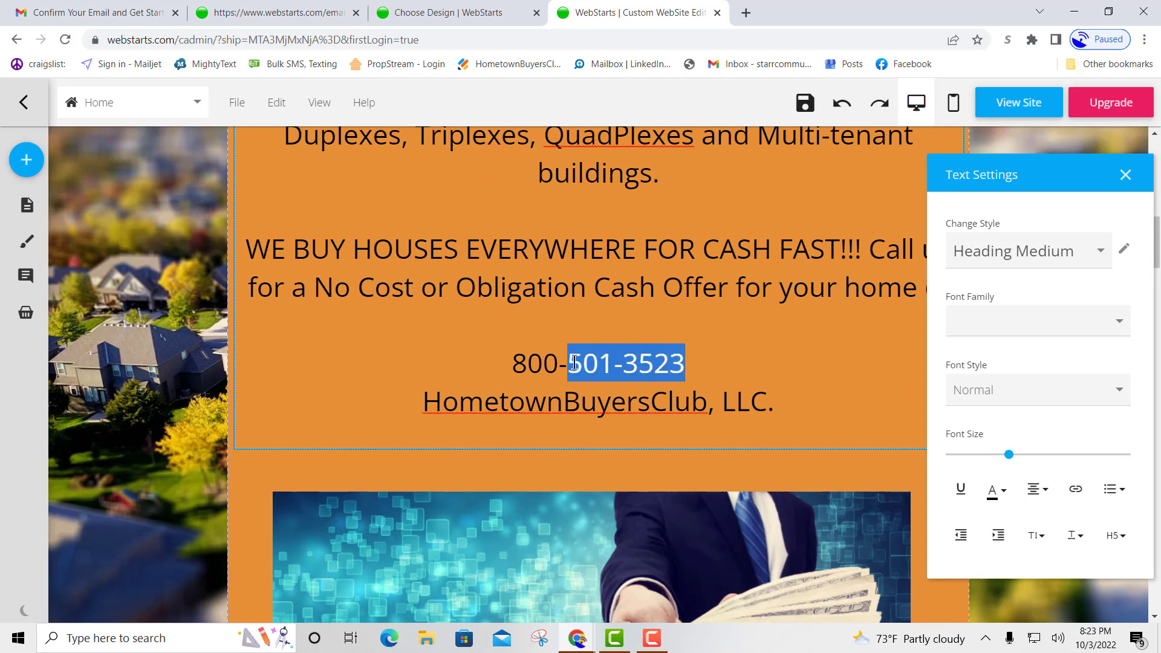
{"action": "key", "text": "BackSpace"}
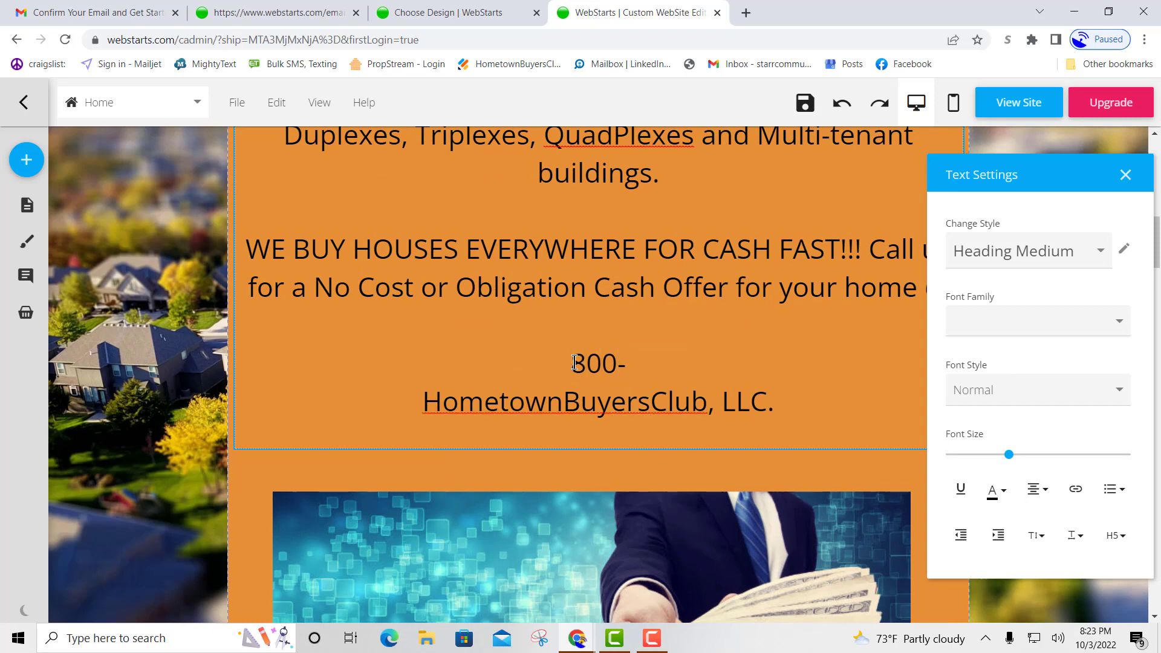
{"action": "left_click", "coordinate": [574, 363]}
{"action": "type", "text": "(800)"}
{"action": "key", "text": "Delete"}
{"action": "type", "text": "111-"}
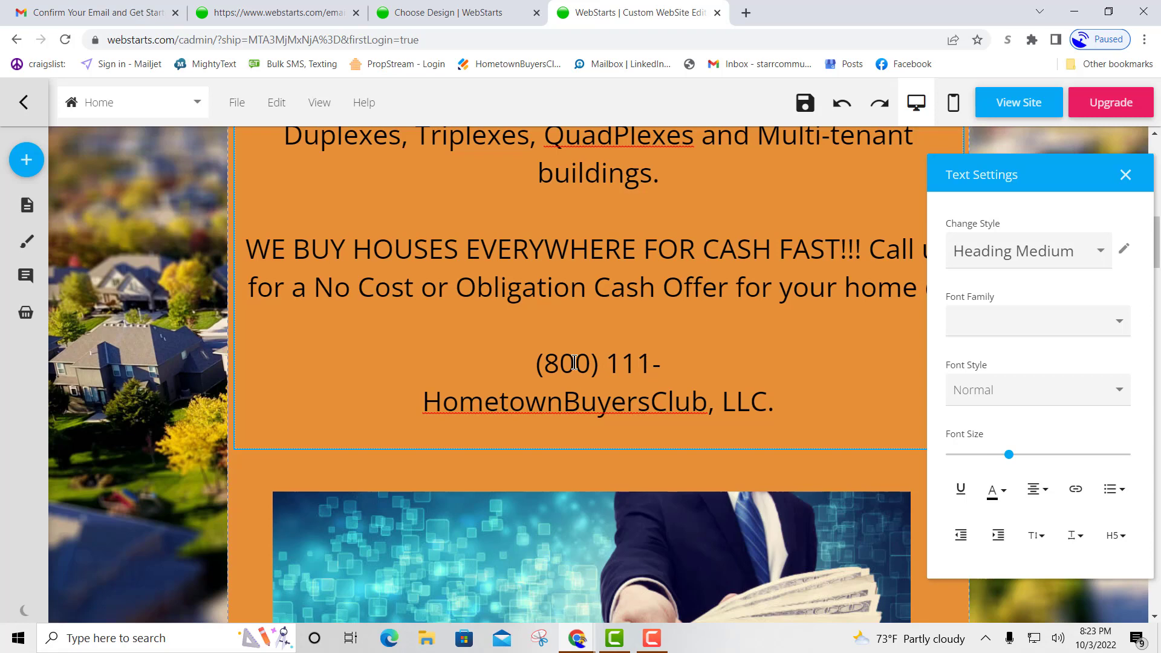
{"action": "type", "text": "1111"}
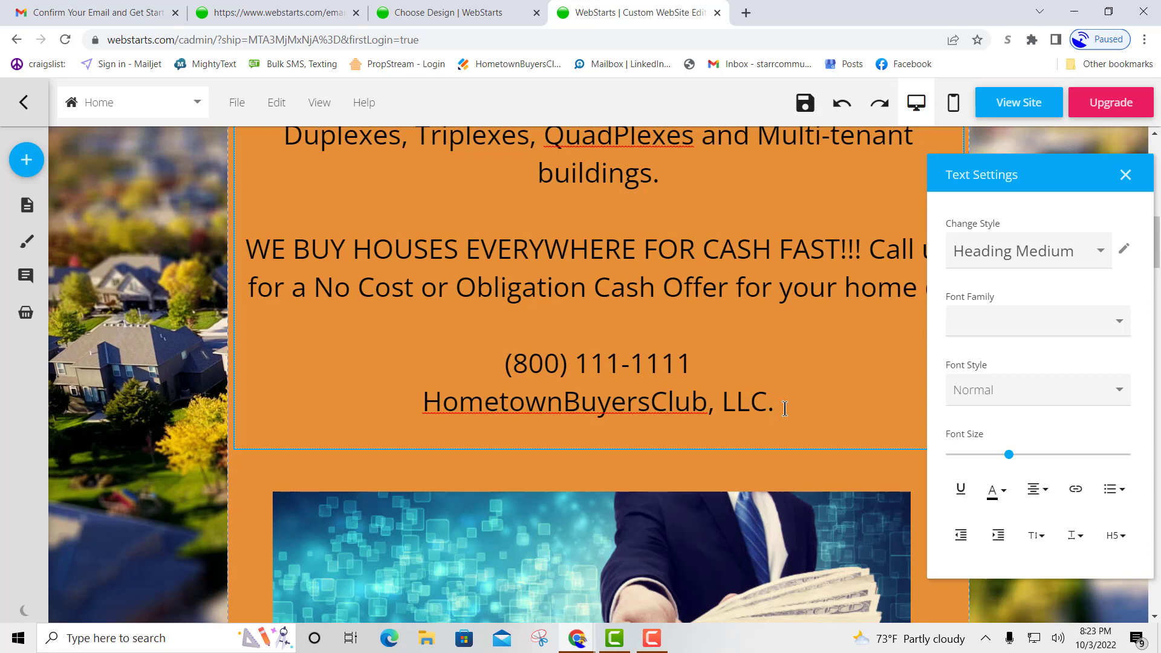
Replace the 'HometownBuyersClub, LLC.' line beneath the number with 'REInvesting'.
{"action": "left_click_drag", "start_coordinate": [782, 402], "coordinate": [430, 403]}
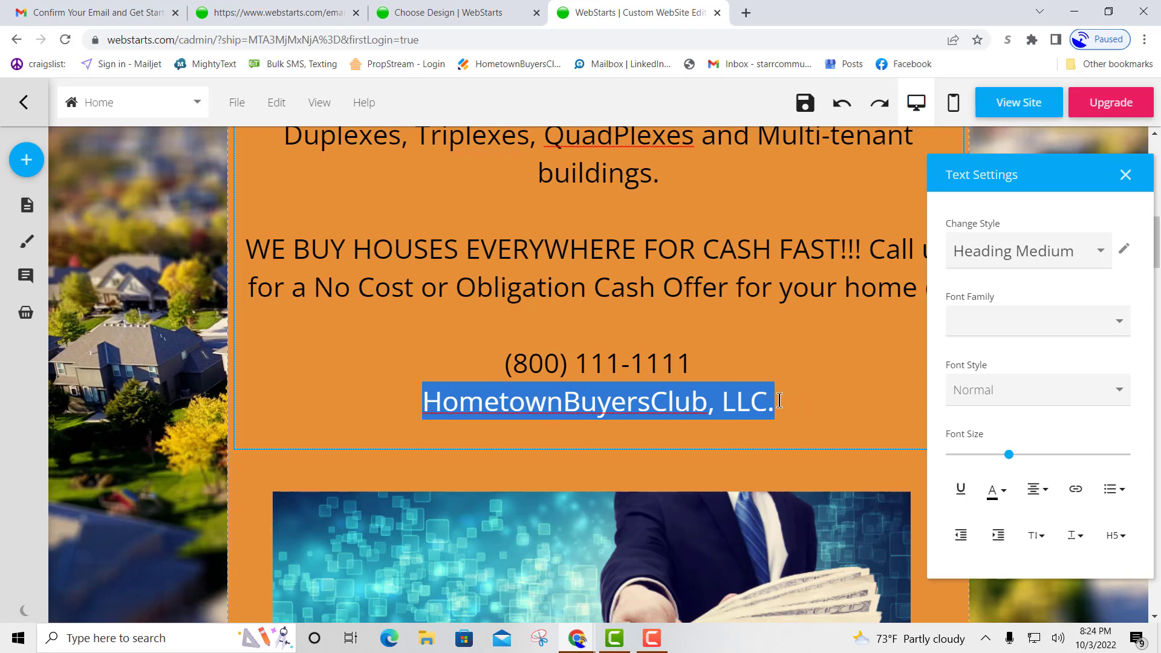
{"action": "left_click_drag", "start_coordinate": [786, 399], "coordinate": [427, 411]}
{"action": "type", "text": "REInvesting"}
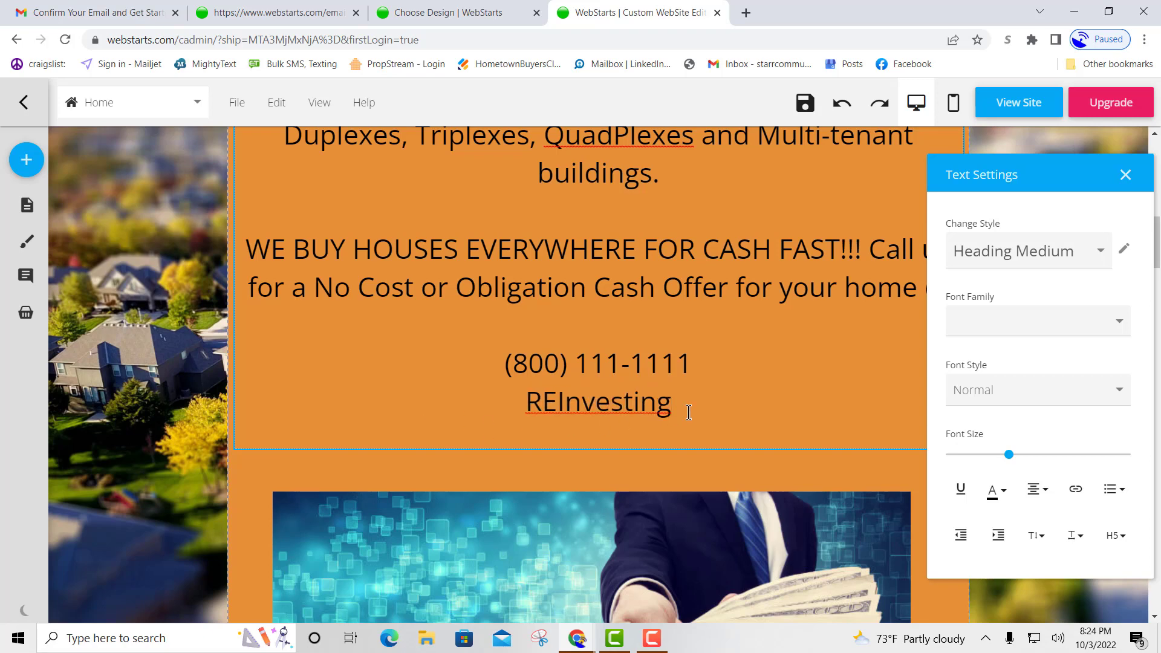
{"action": "scroll", "coordinate": [754, 426], "scroll_direction": "down", "scroll_amount": 1}
{"action": "scroll", "coordinate": [754, 426], "scroll_direction": "down", "scroll_amount": 15}
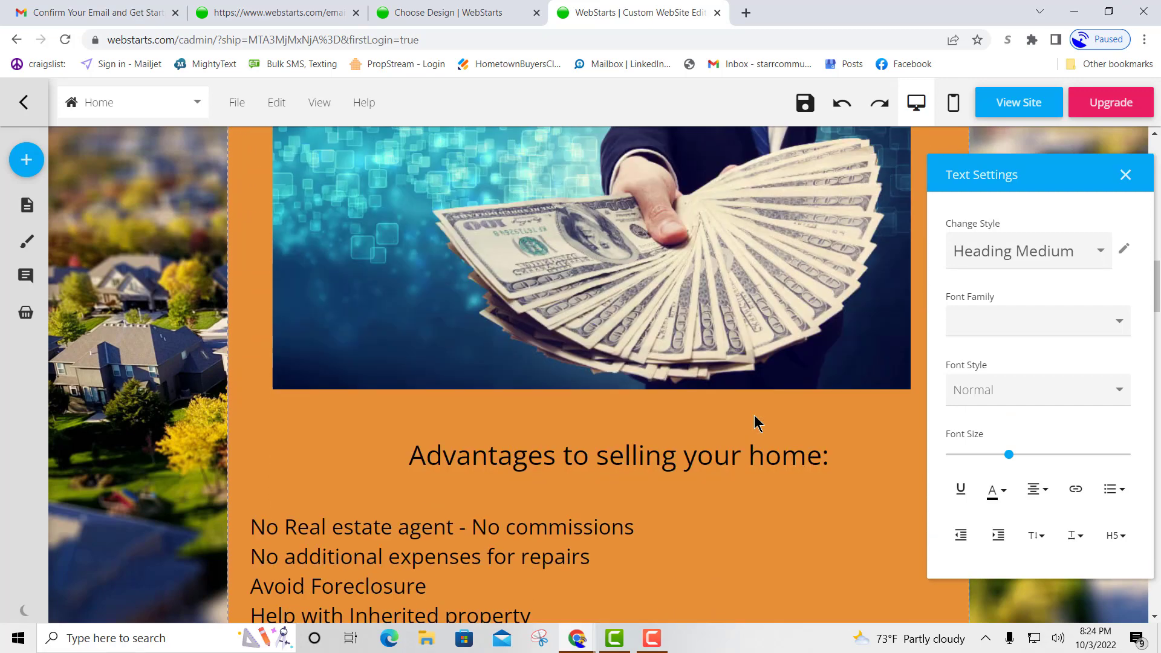
Replace 'HometownBuyersClub, LLC.' in the We pay CASH block with 'REInvesting'.
{"action": "left_click", "coordinate": [604, 326]}
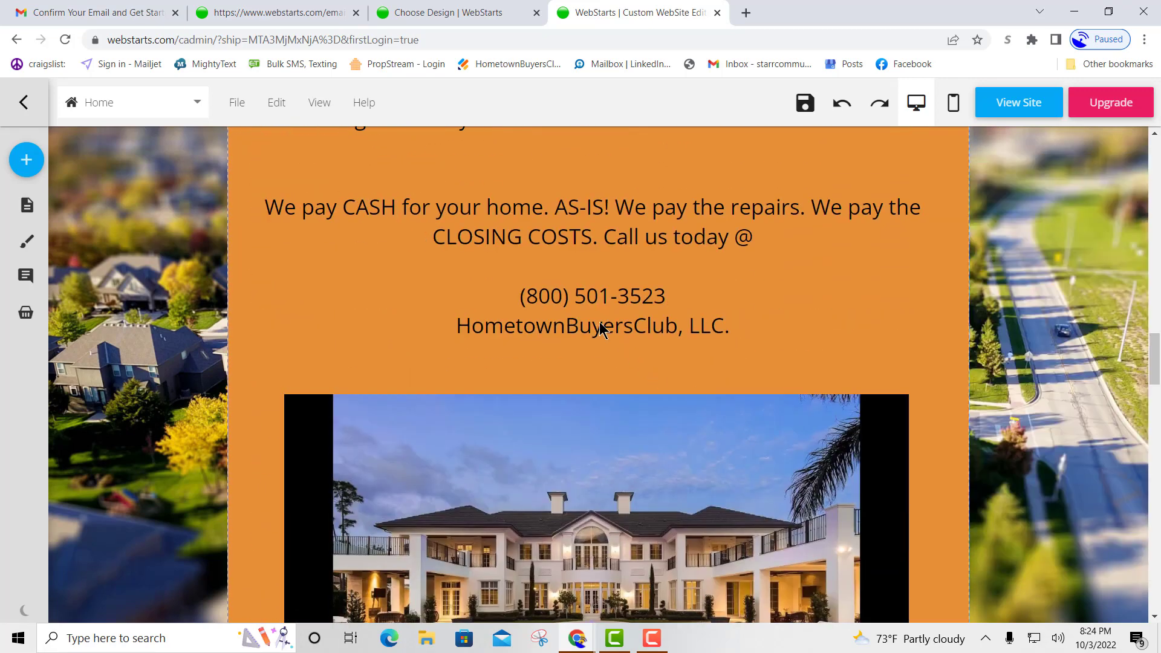
{"action": "left_click", "coordinate": [599, 325]}
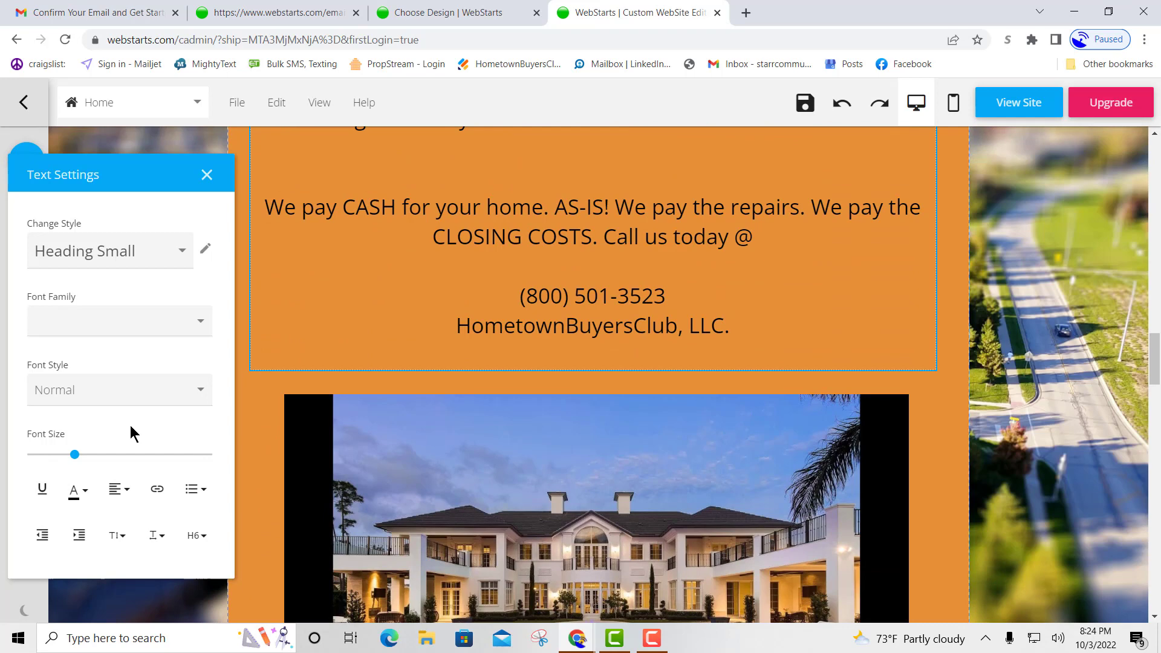
{"action": "double_click", "coordinate": [594, 325]}
{"action": "left_click", "coordinate": [734, 327]}
{"action": "left_click", "coordinate": [456, 336], "text": "shift"}
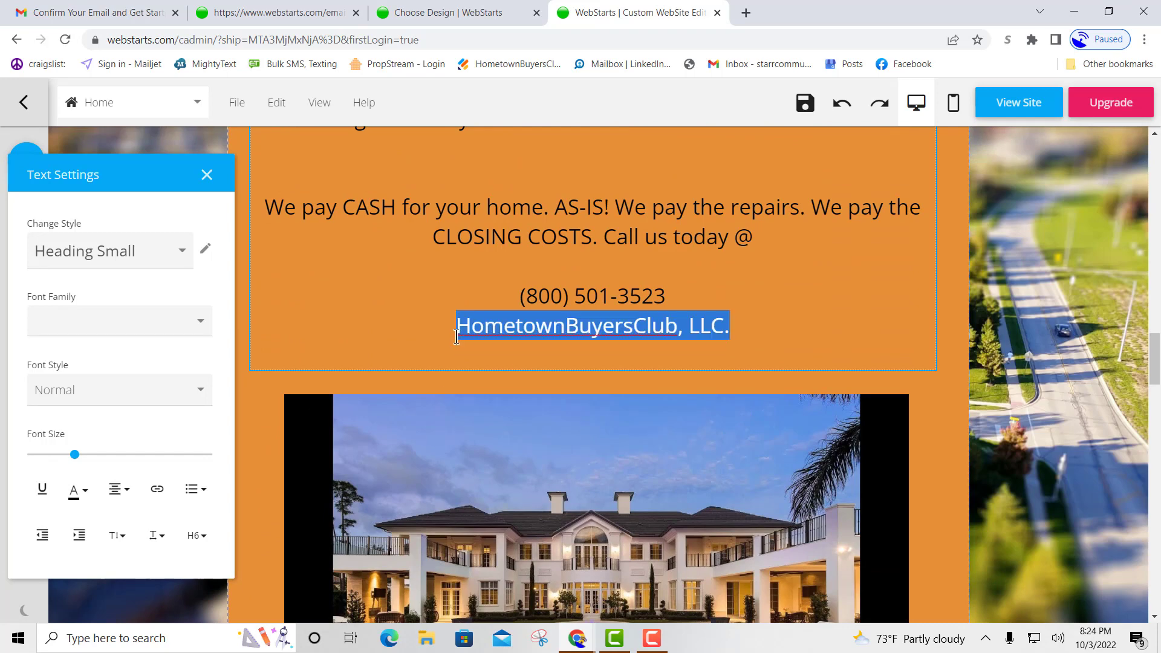
{"action": "type", "text": "REInve"}
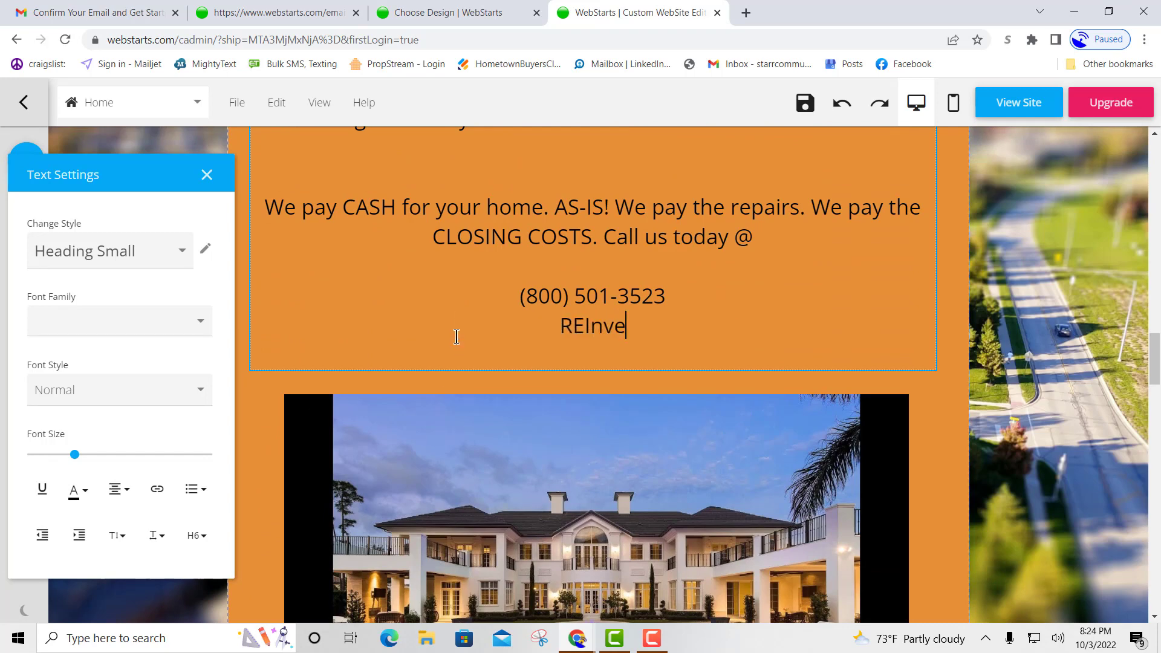
{"action": "type", "text": "sting"}
Change the block's 501-3523 digits to 111-1111 and finish editing the text box.
{"action": "left_click_drag", "start_coordinate": [669, 289], "coordinate": [577, 285]}
{"action": "type", "text": "111"}
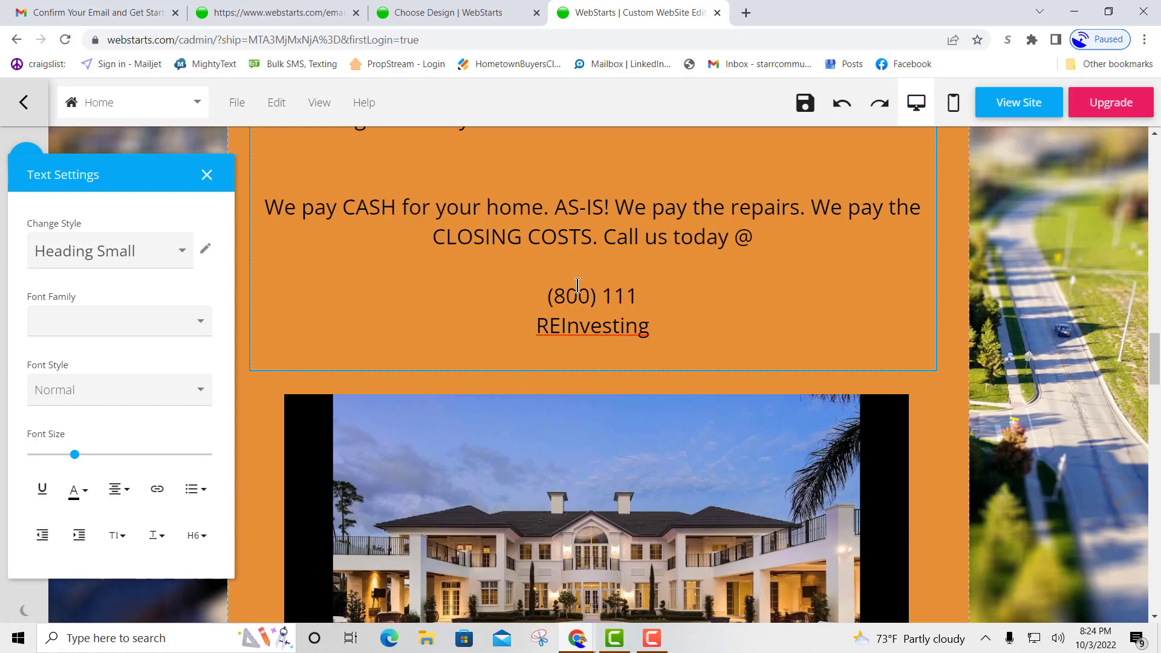
{"action": "type", "text": "-1111"}
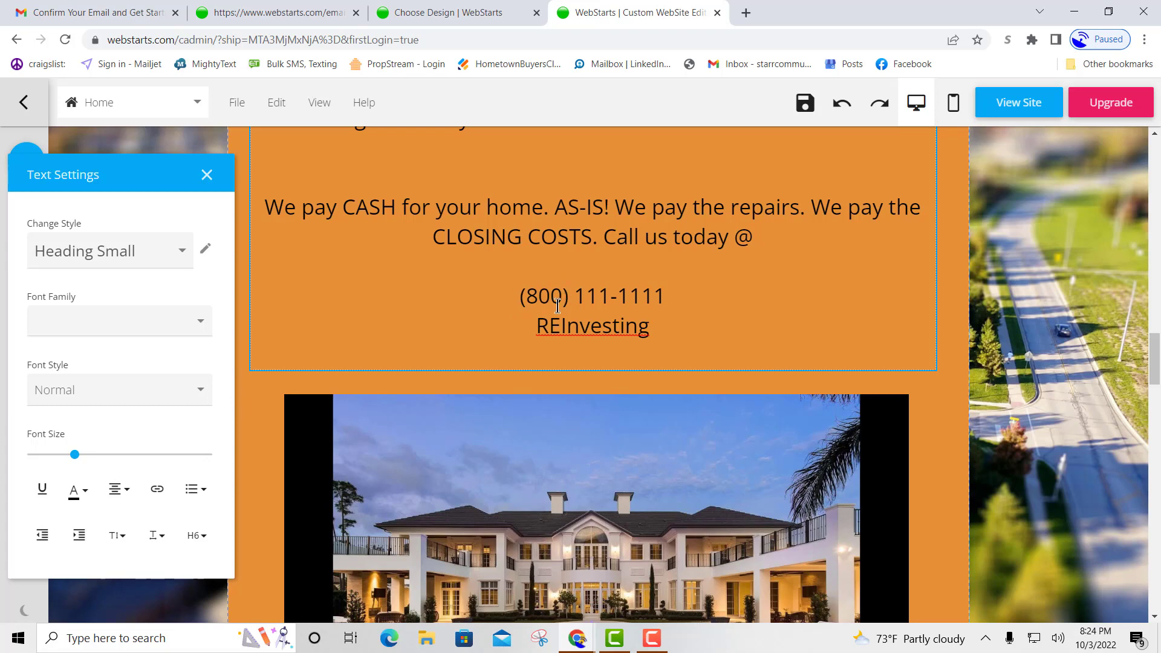
{"action": "left_click", "coordinate": [680, 324]}
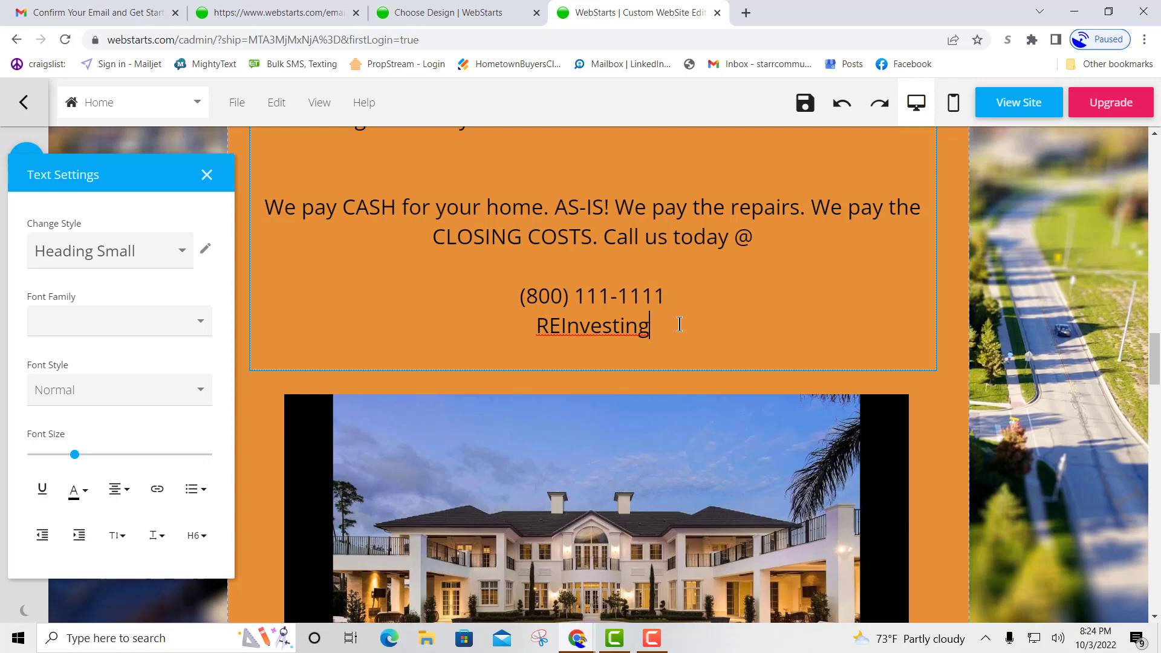
{"action": "left_click", "coordinate": [207, 175]}
Scroll down through the seller lead form to review its fields.
{"action": "scroll", "coordinate": [925, 484], "scroll_direction": "down", "scroll_amount": 15}
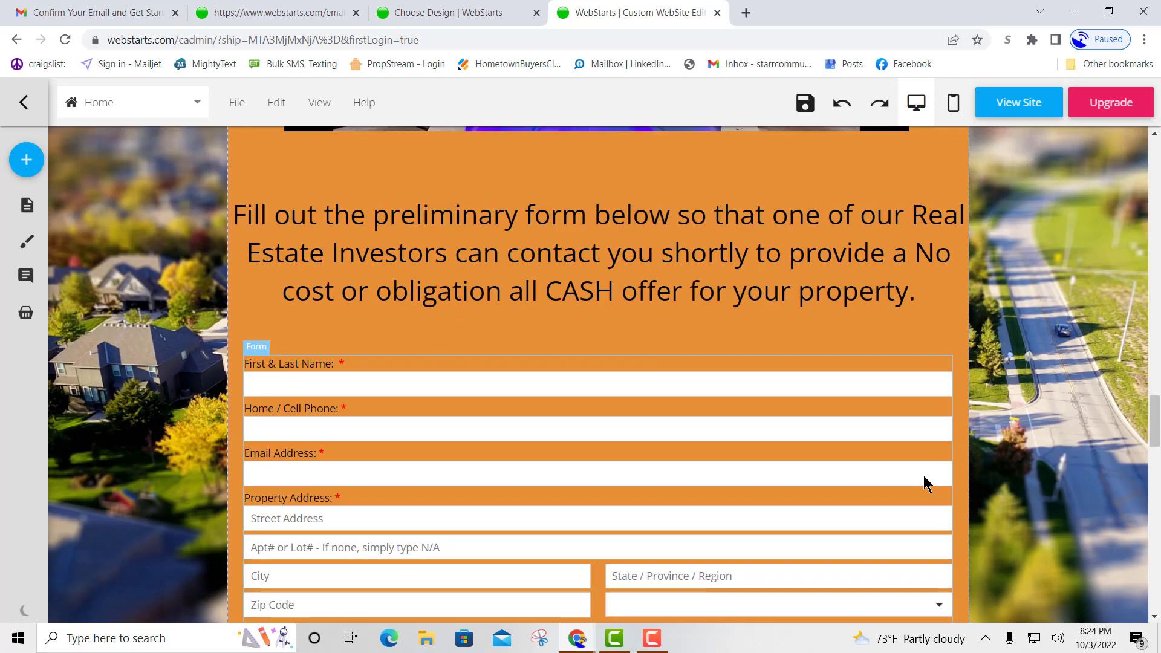
{"action": "scroll", "coordinate": [925, 484], "scroll_direction": "up", "scroll_amount": 2}
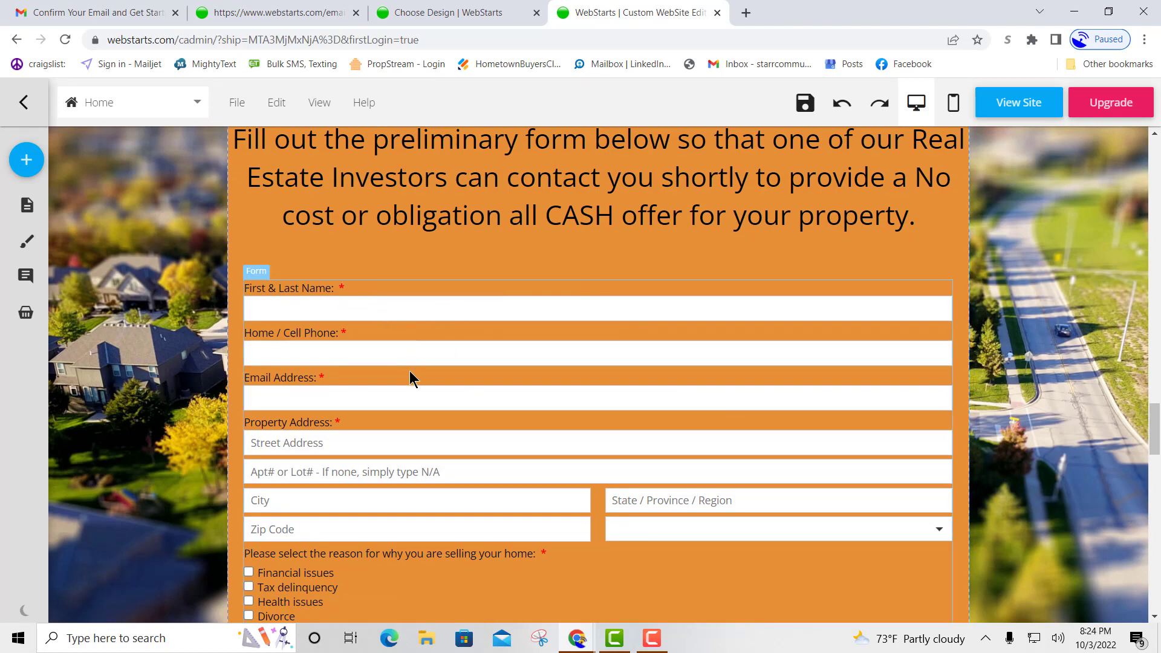
{"action": "scroll", "coordinate": [411, 350], "scroll_direction": "down", "scroll_amount": 3}
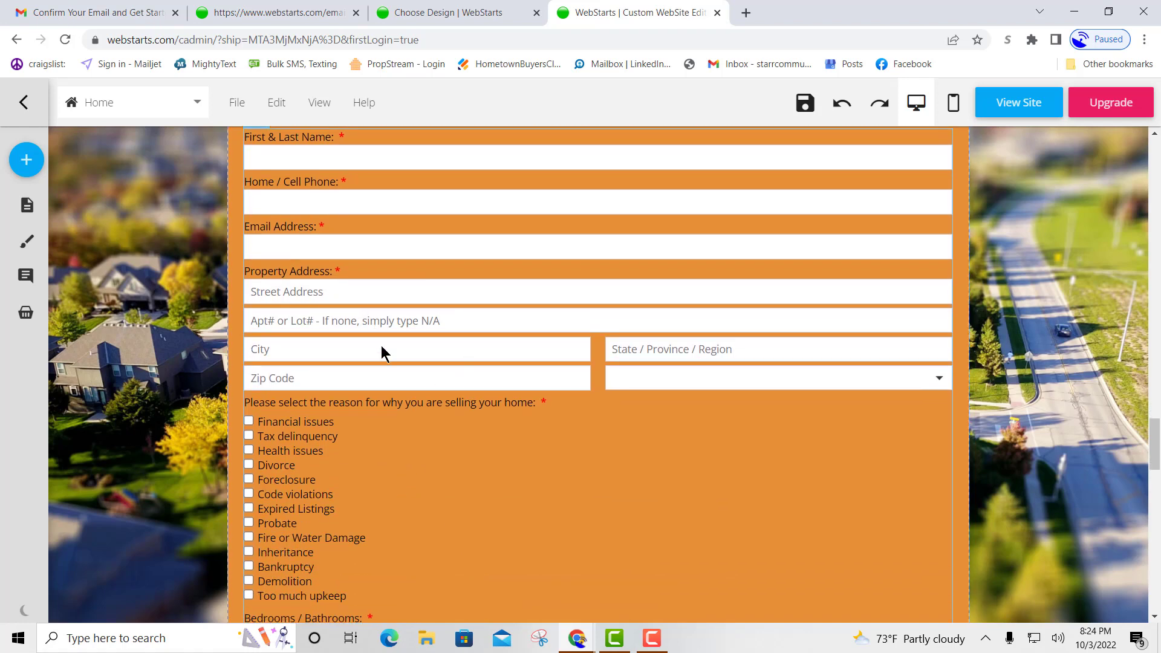
{"action": "scroll", "coordinate": [385, 353], "scroll_direction": "down", "scroll_amount": 1}
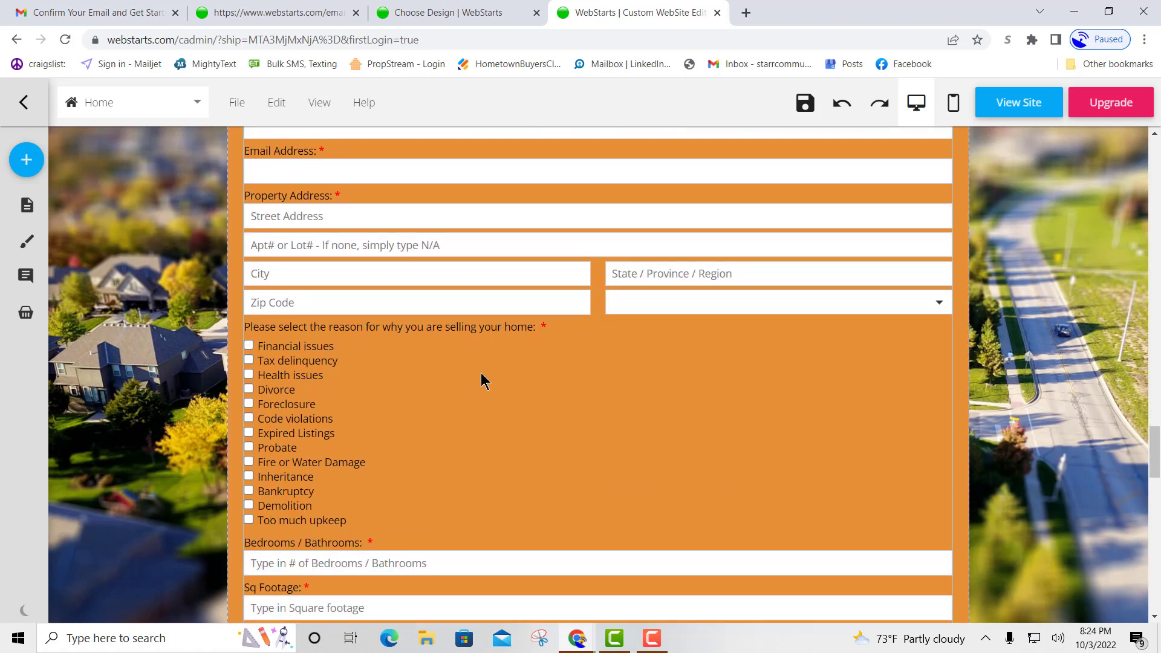
{"action": "scroll", "coordinate": [480, 380], "scroll_direction": "down", "scroll_amount": 1}
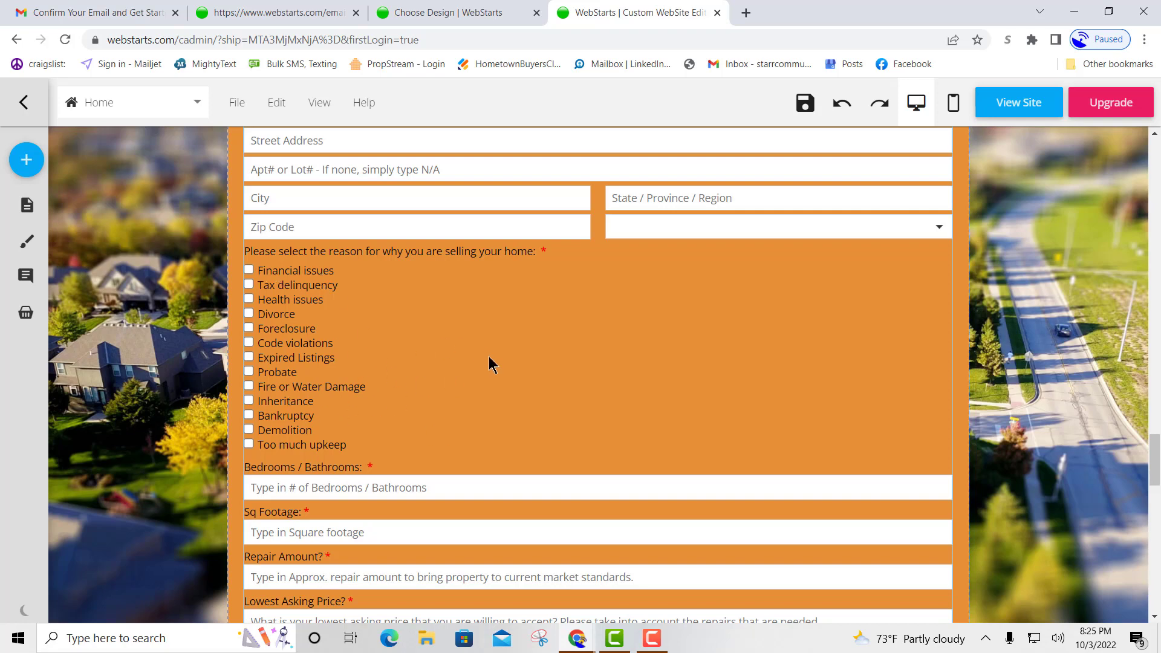
{"action": "scroll", "coordinate": [489, 360], "scroll_direction": "down", "scroll_amount": 3}
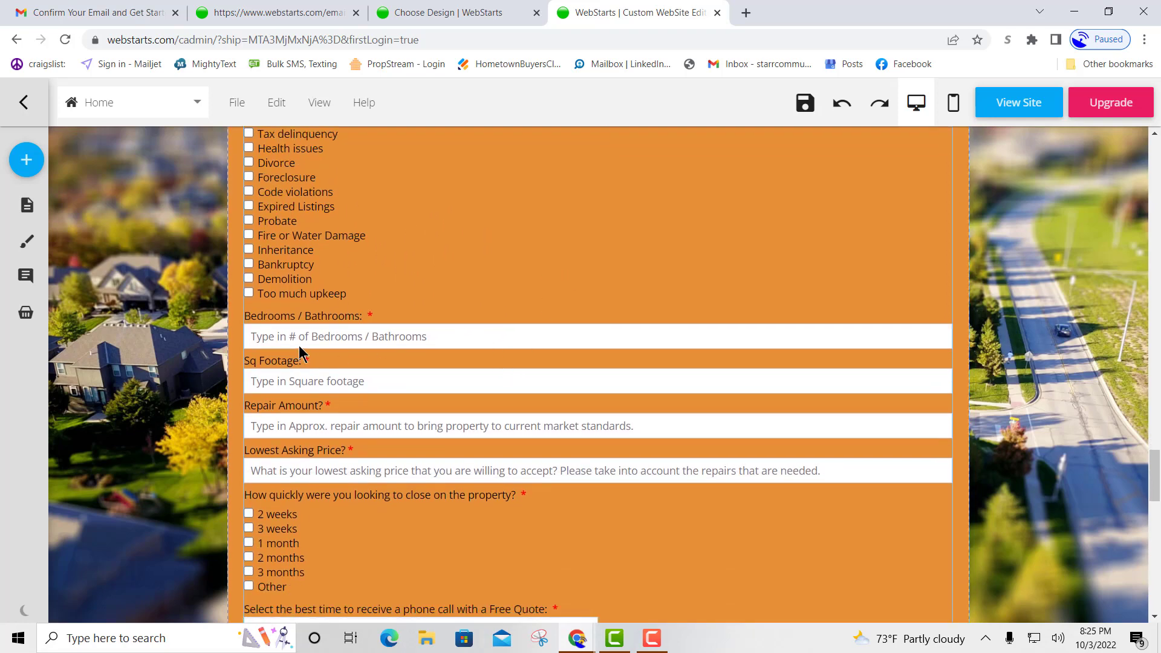
{"action": "left_click", "coordinate": [286, 340]}
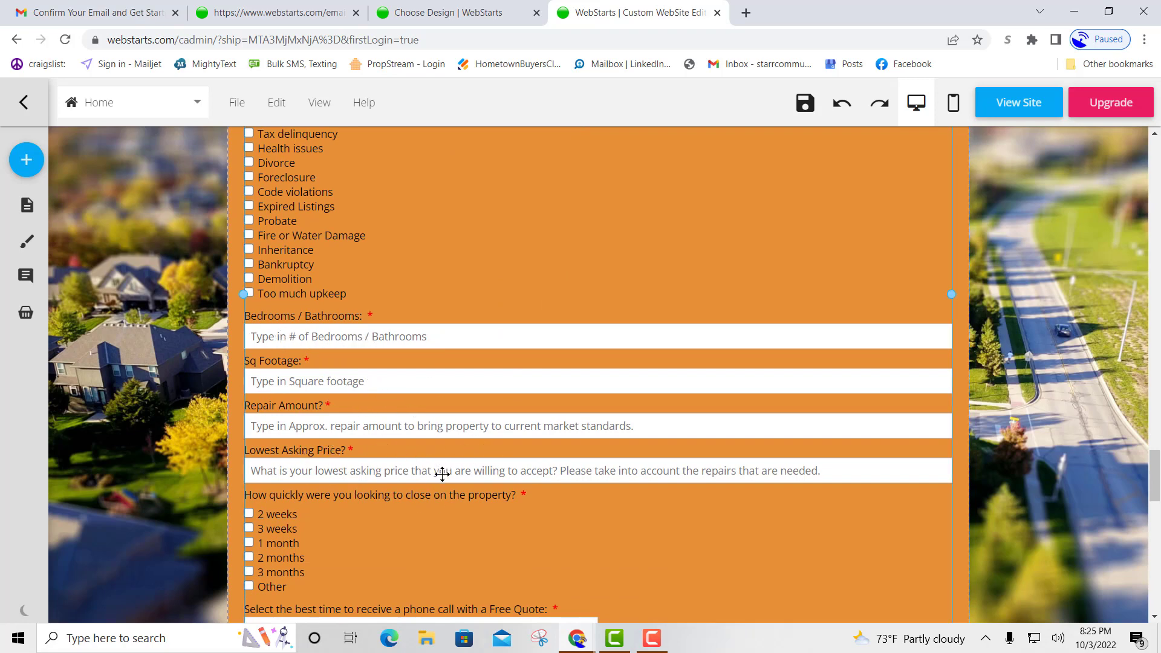
{"action": "scroll", "coordinate": [484, 459], "scroll_direction": "down", "scroll_amount": 3}
{"action": "scroll", "coordinate": [392, 399], "scroll_direction": "down", "scroll_amount": 1}
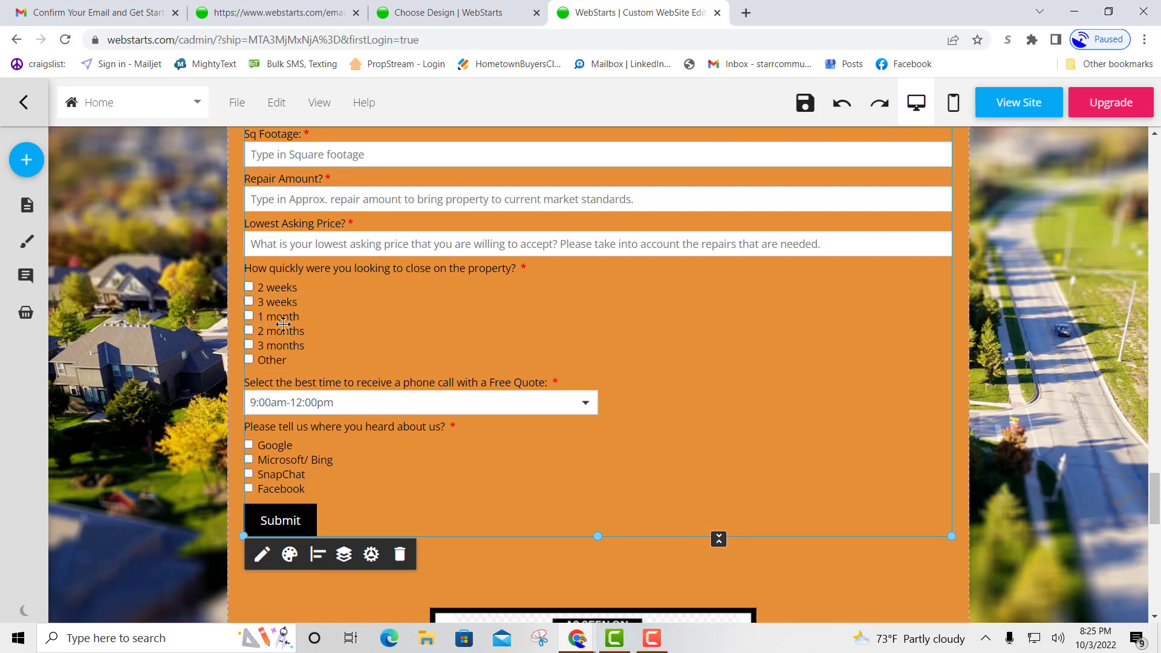
{"action": "scroll", "coordinate": [568, 337], "scroll_direction": "down", "scroll_amount": 1}
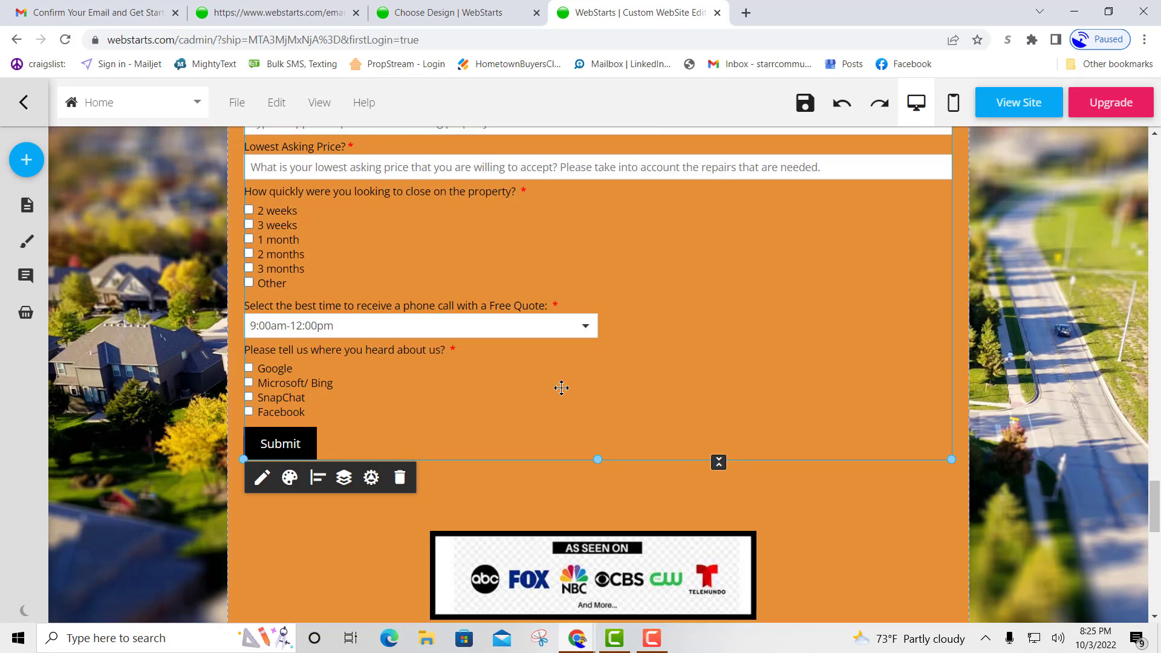
{"action": "scroll", "coordinate": [561, 388], "scroll_direction": "down", "scroll_amount": 6}
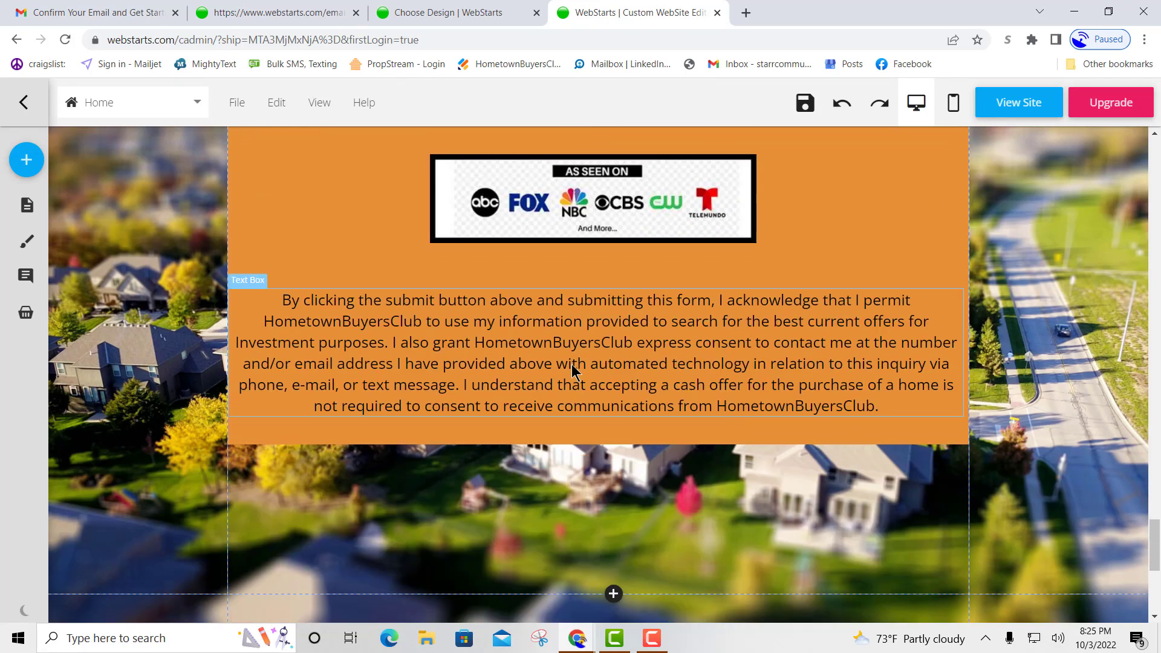
Replace the first HometownBuyersClub mention in the consent disclaimer with 'REInvesting'.
{"action": "left_click", "coordinate": [586, 354]}
{"action": "double_click", "coordinate": [587, 354]}
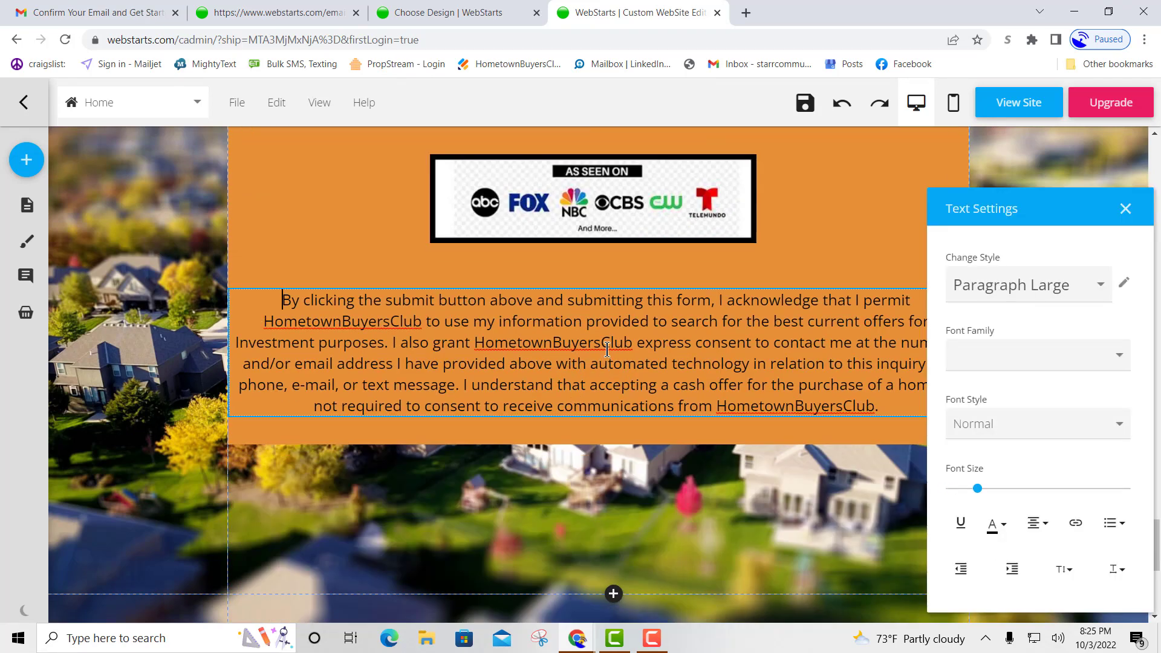
{"action": "left_click_drag", "start_coordinate": [421, 319], "coordinate": [264, 322]}
{"action": "type", "text": "REInvest"}
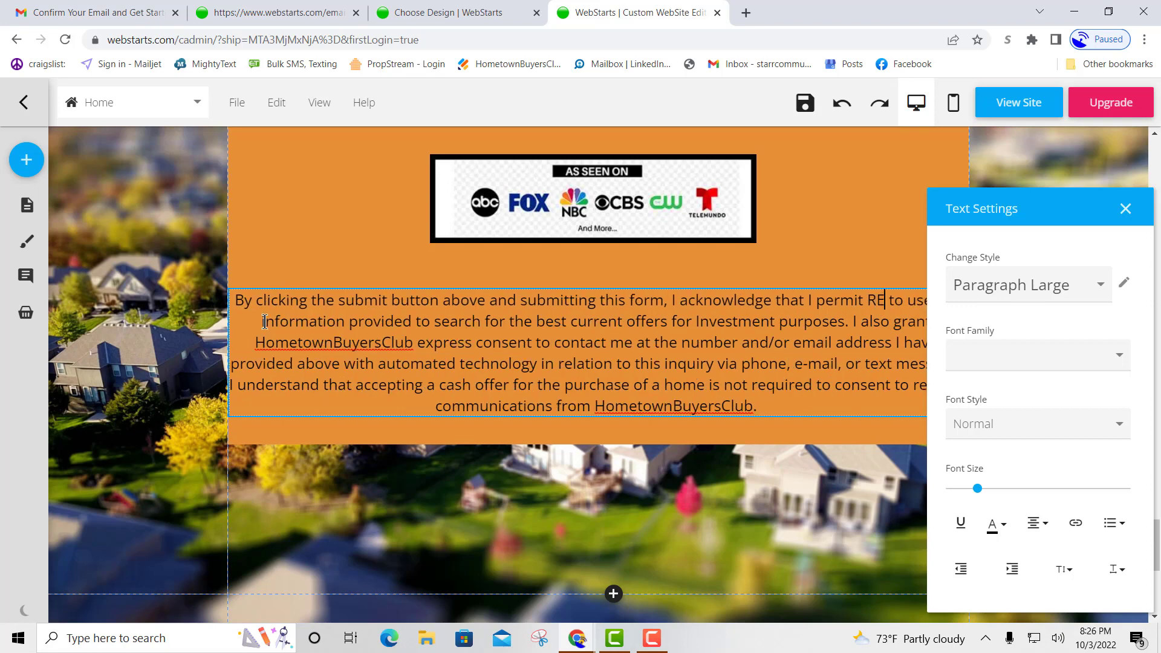
{"action": "type", "text": "ing"}
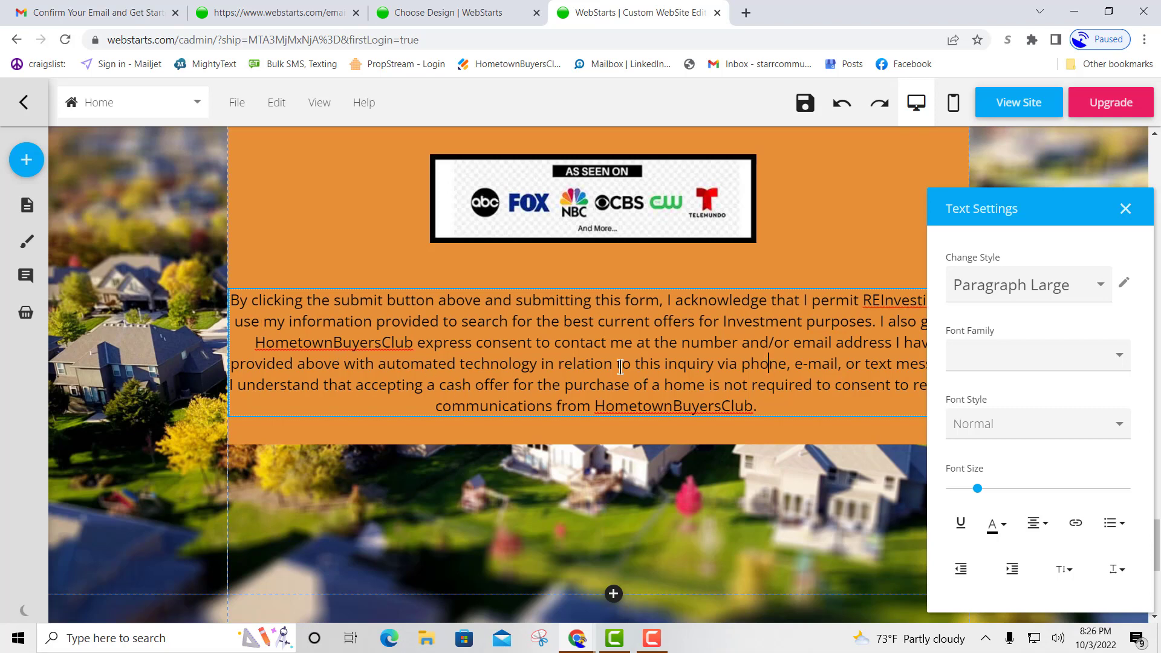
Replace the closing HometownBuyersClub with 'REInvesting', fix the typo, and close Text Settings.
{"action": "left_click_drag", "start_coordinate": [412, 341], "coordinate": [254, 346]}
{"action": "type", "text": "REInvesting"}
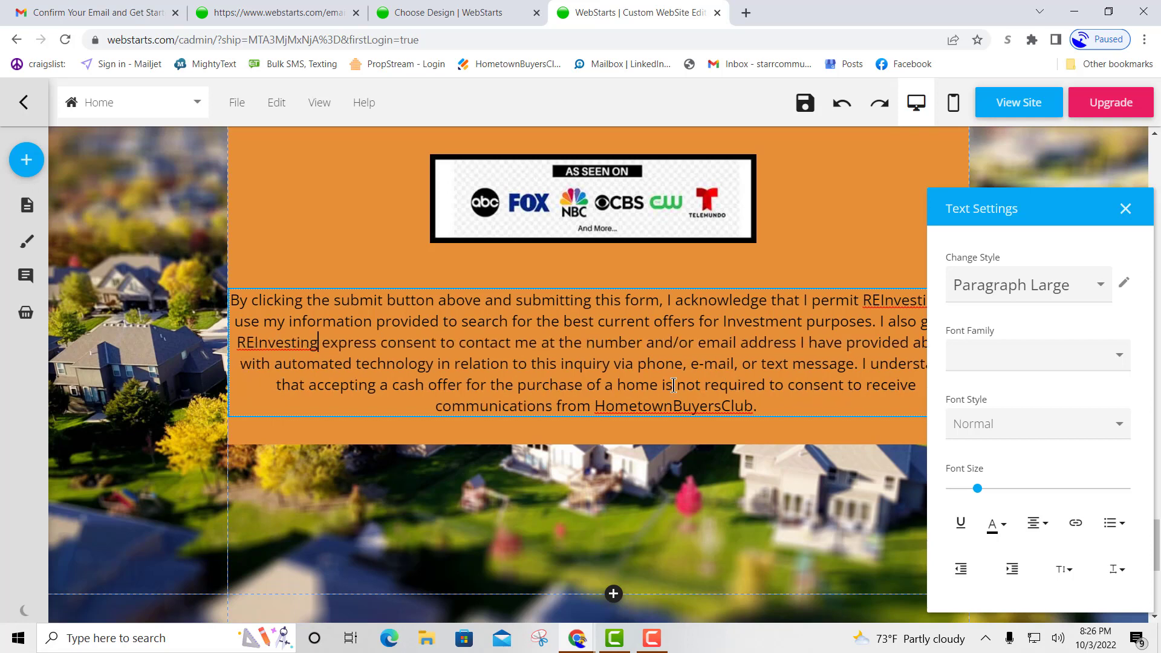
{"action": "left_click_drag", "start_coordinate": [750, 406], "coordinate": [598, 401]}
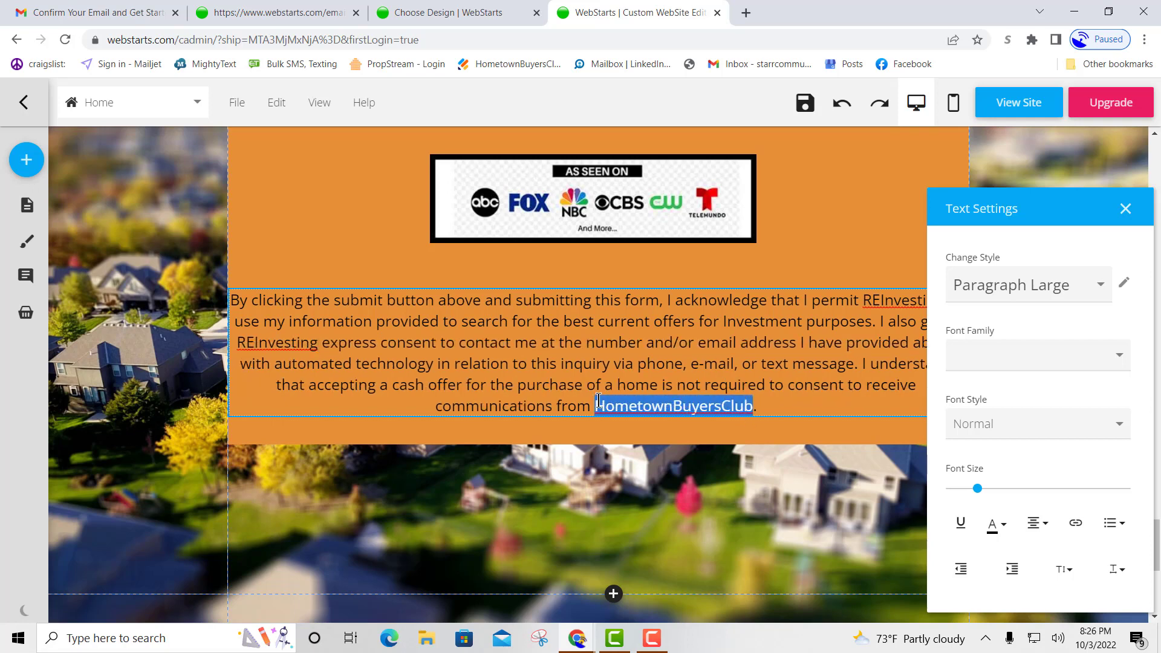
{"action": "type", "text": "REIN"}
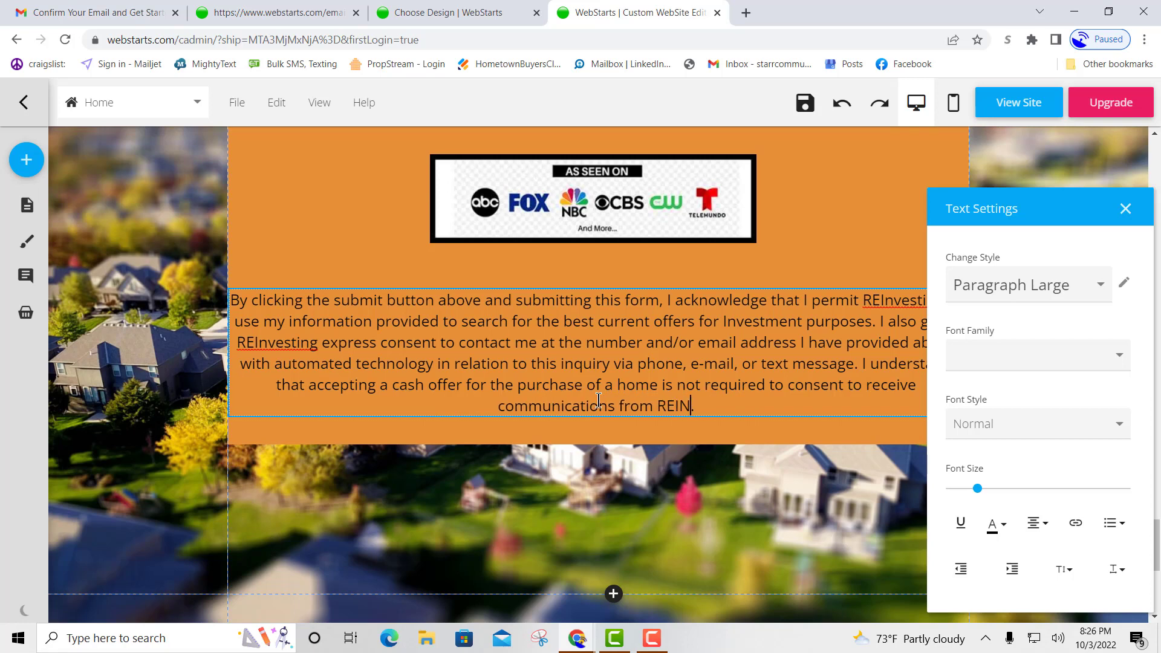
{"action": "type", "text": "esting"}
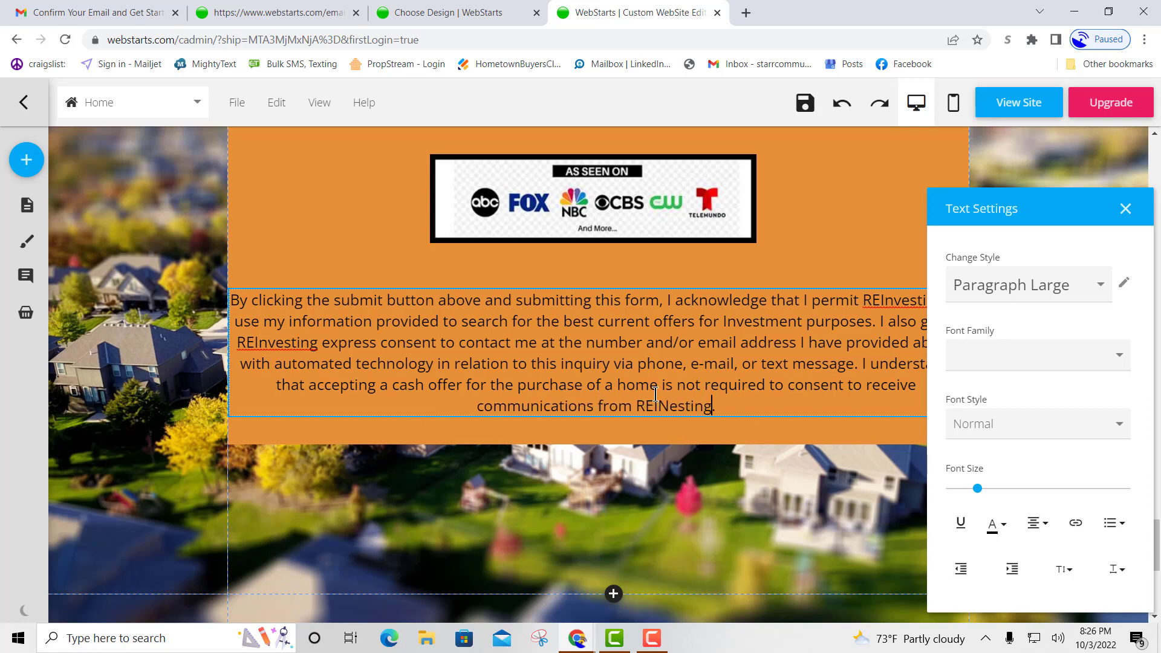
{"action": "left_click_drag", "start_coordinate": [657, 405], "coordinate": [669, 404]}
{"action": "type", "text": "nv"}
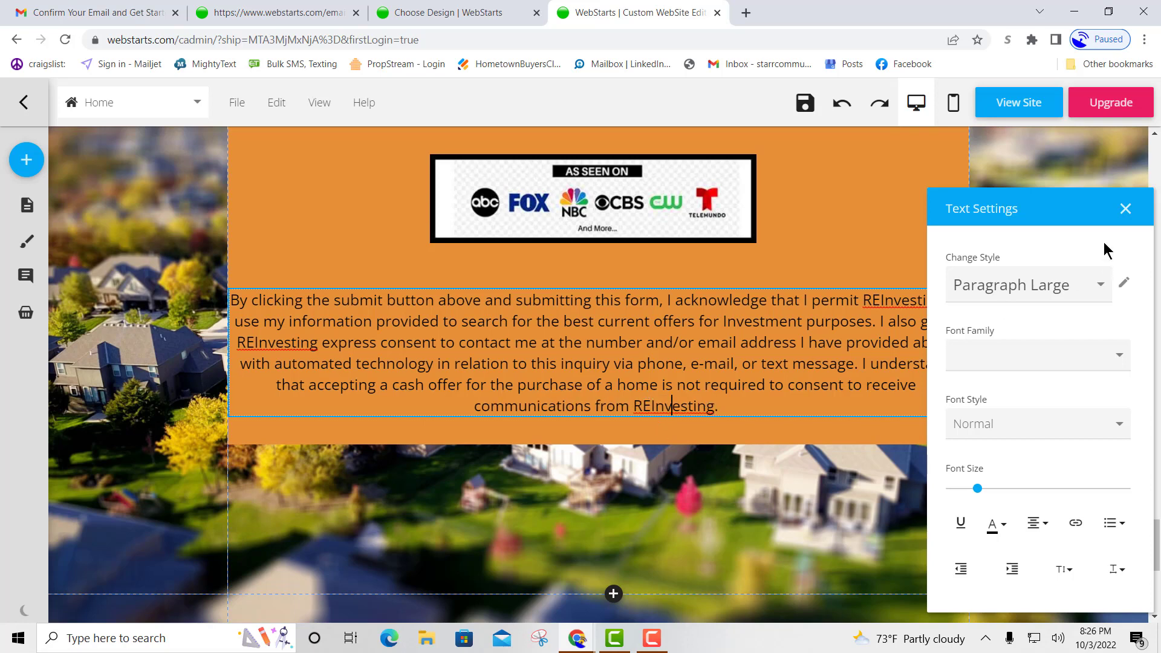
{"action": "left_click", "coordinate": [1125, 208]}
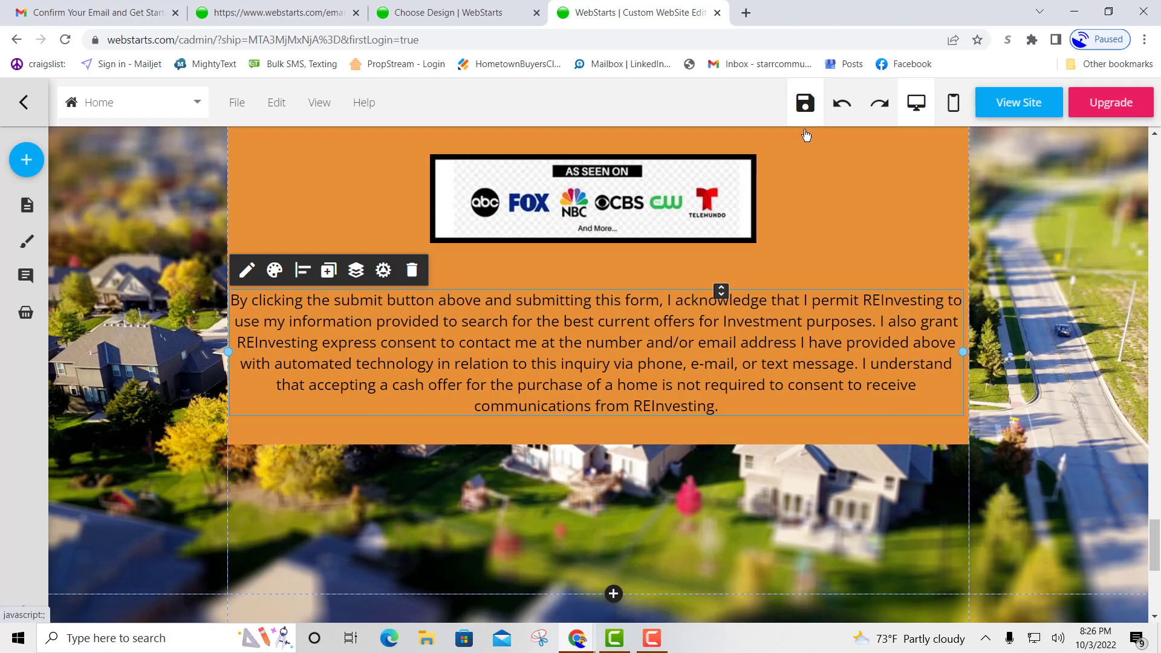
Save the edited home page and decline the share-your-website prompt.
{"action": "scroll", "coordinate": [804, 254], "scroll_direction": "up", "scroll_amount": 15}
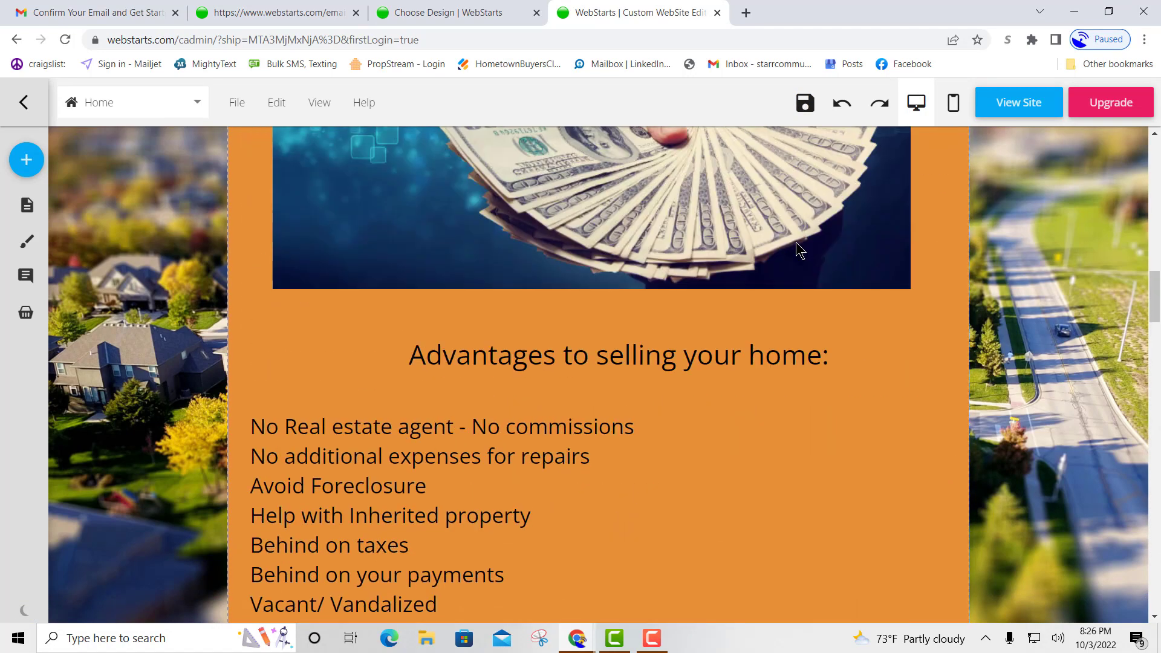
{"action": "scroll", "coordinate": [796, 241], "scroll_direction": "up", "scroll_amount": 10}
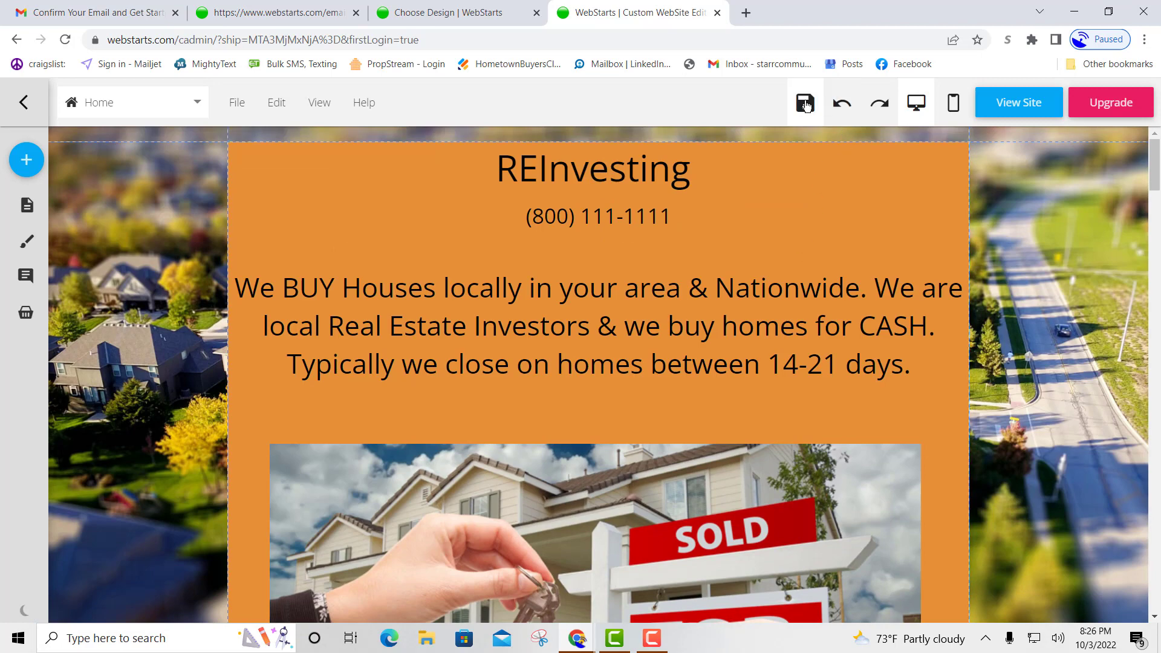
{"action": "left_click", "coordinate": [806, 104]}
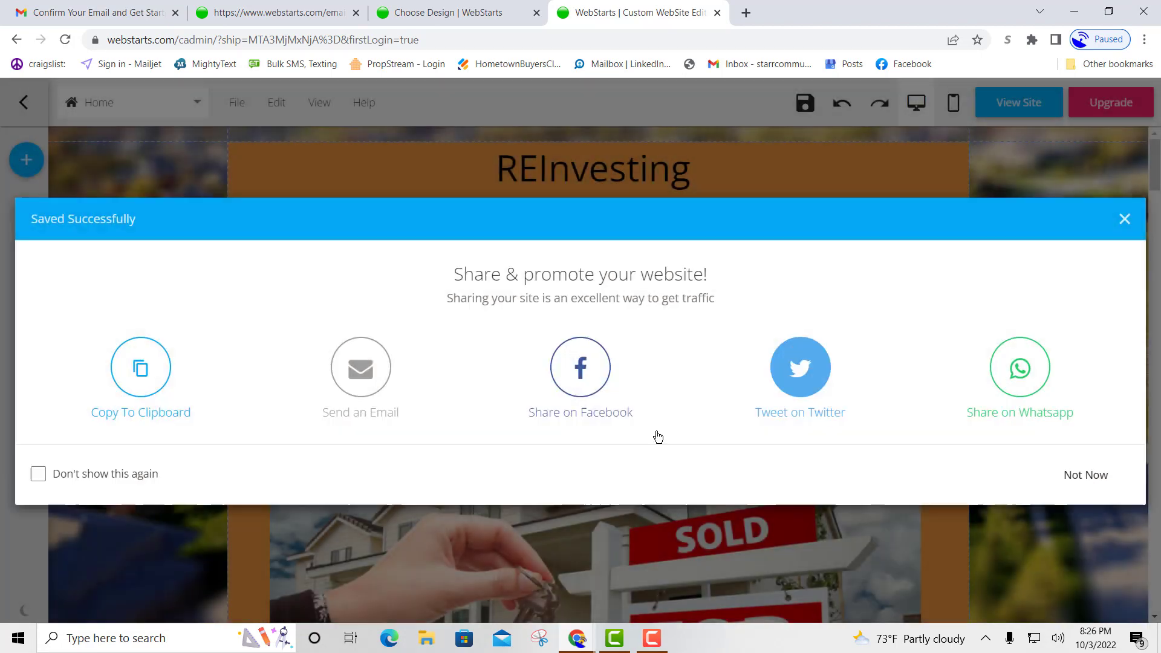
{"action": "left_click", "coordinate": [1074, 481]}
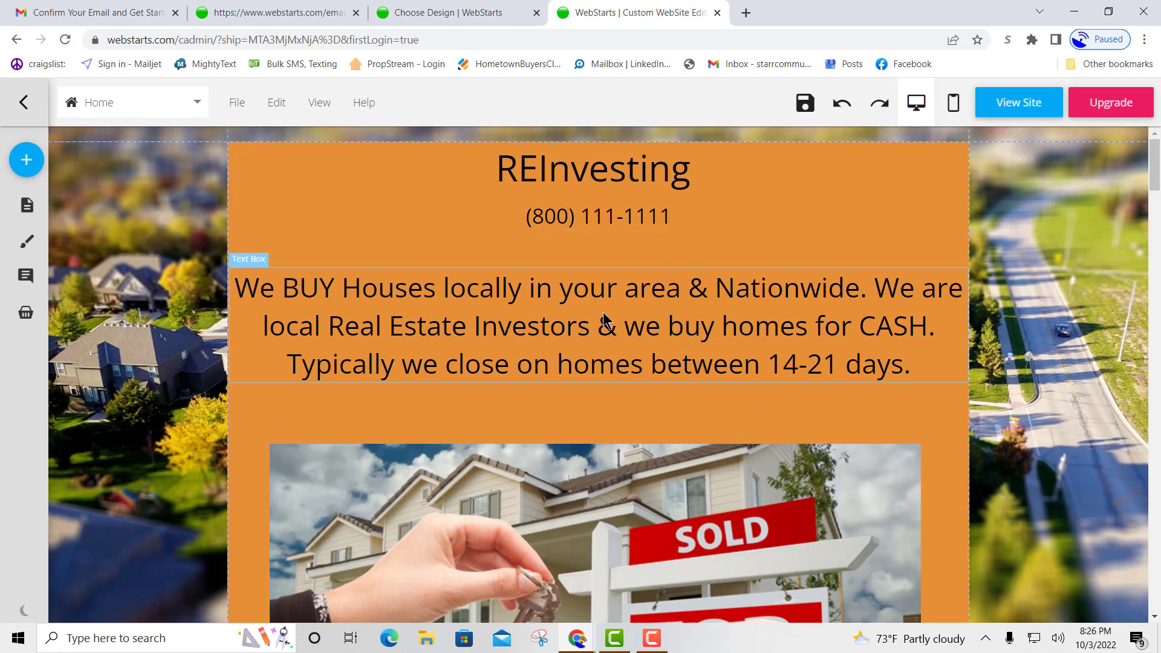
{"action": "scroll", "coordinate": [691, 394], "scroll_direction": "down", "scroll_amount": 9}
{"action": "scroll", "coordinate": [694, 445], "scroll_direction": "down", "scroll_amount": 20}
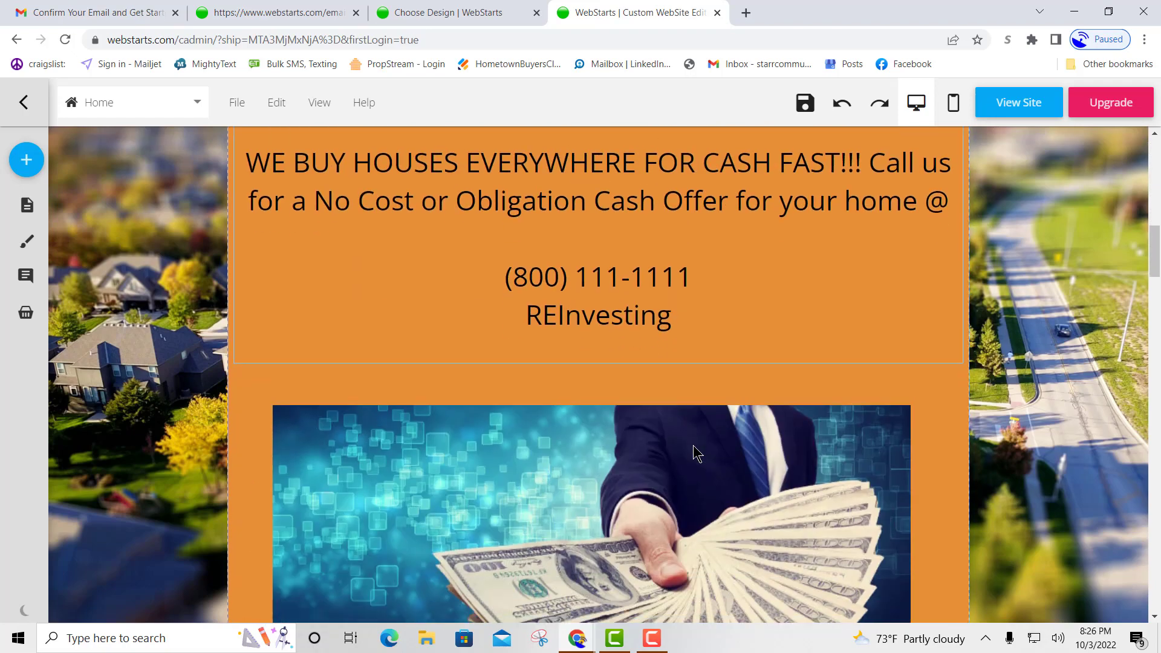
{"action": "scroll", "coordinate": [698, 460], "scroll_direction": "down", "scroll_amount": 10}
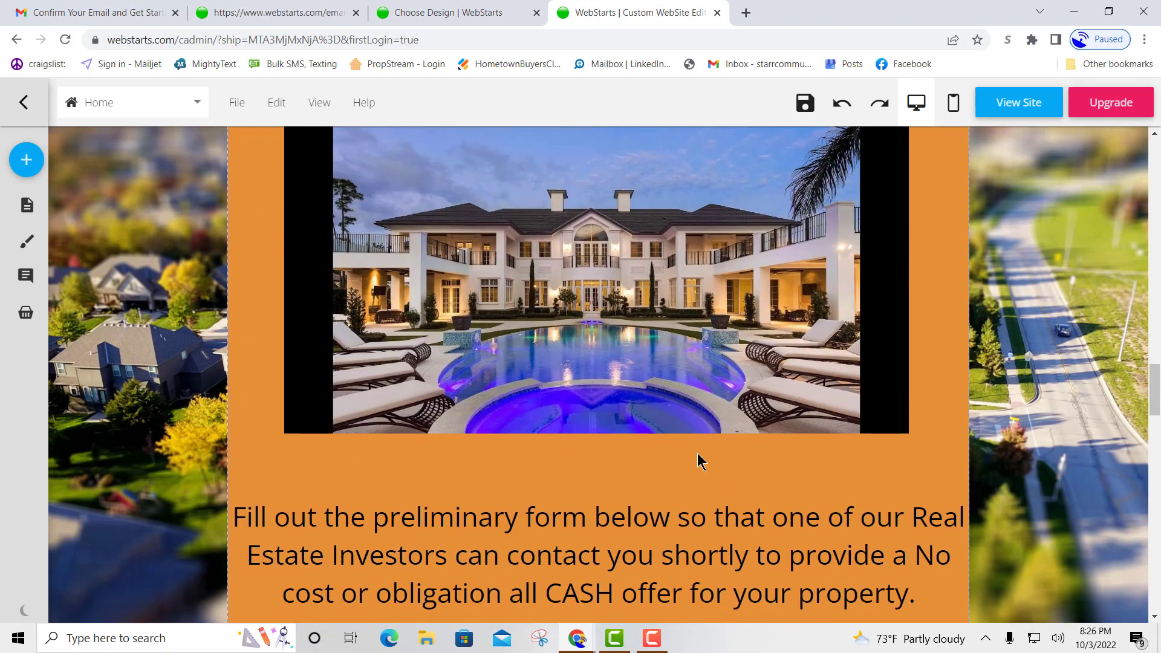
{"action": "scroll", "coordinate": [695, 460], "scroll_direction": "down", "scroll_amount": 4}
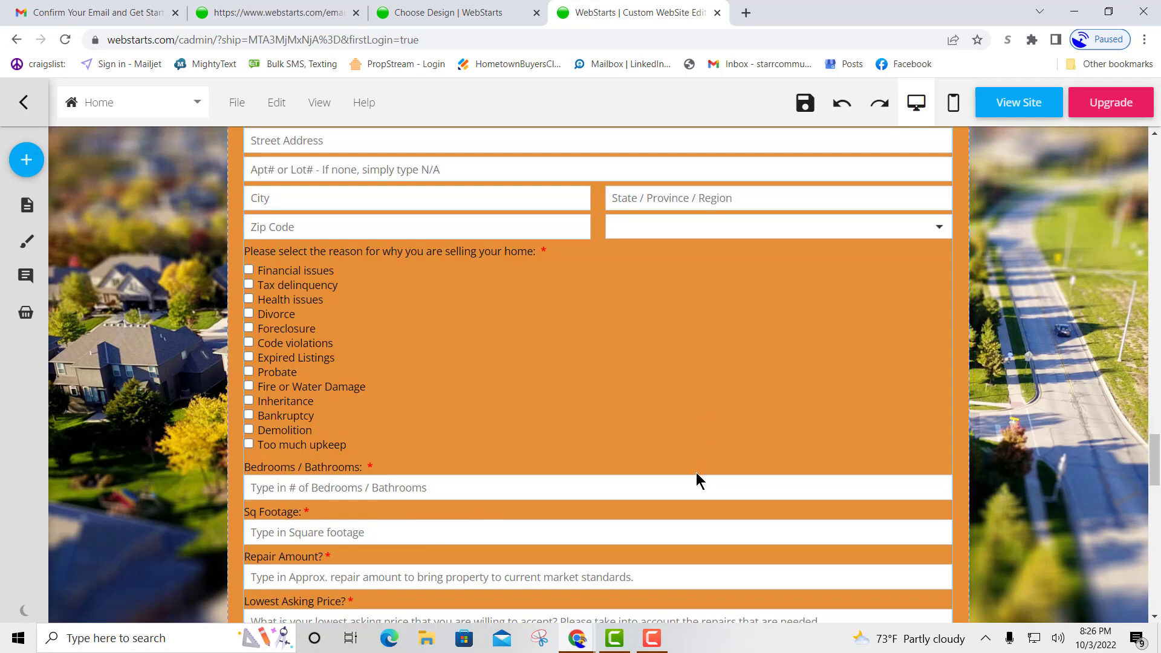
{"action": "scroll", "coordinate": [695, 472], "scroll_direction": "up", "scroll_amount": 4}
{"action": "scroll", "coordinate": [469, 376], "scroll_direction": "down", "scroll_amount": 12}
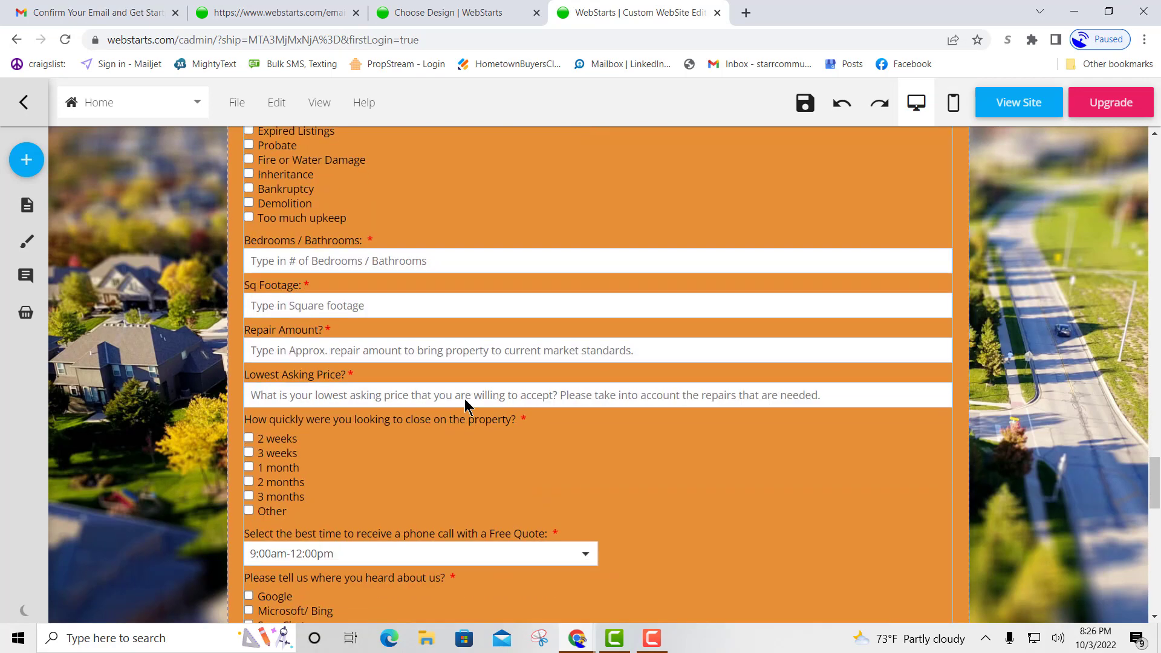
{"action": "scroll", "coordinate": [777, 446], "scroll_direction": "down", "scroll_amount": 4}
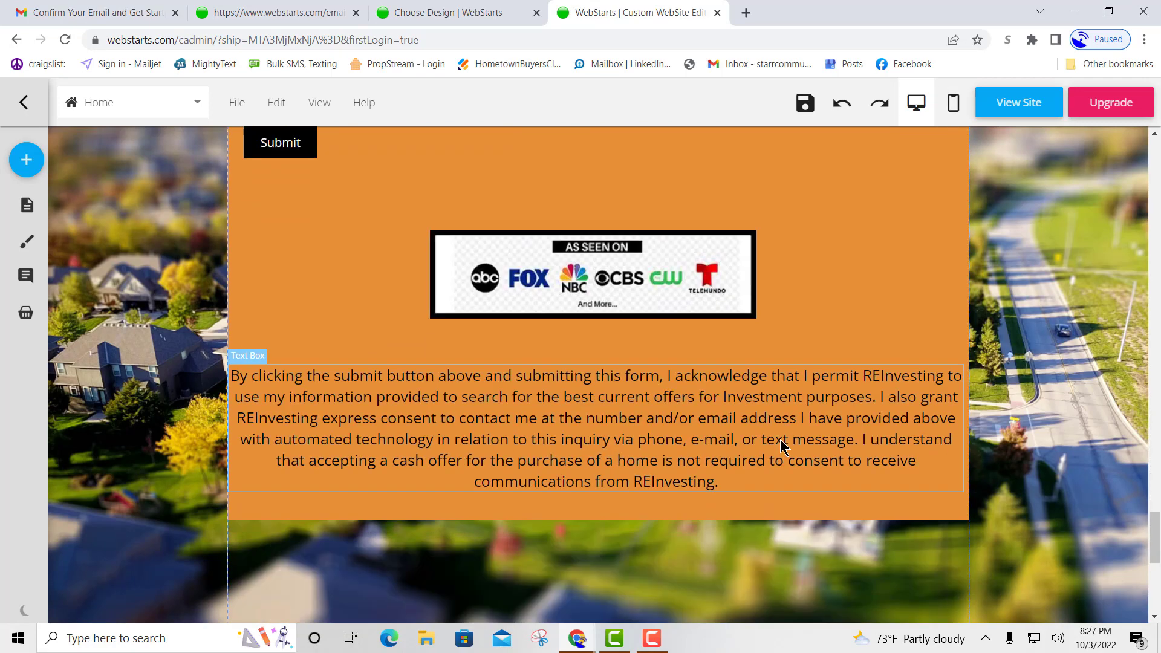
{"action": "scroll", "coordinate": [780, 442], "scroll_direction": "up", "scroll_amount": 5}
{"action": "scroll", "coordinate": [780, 443], "scroll_direction": "up", "scroll_amount": 20}
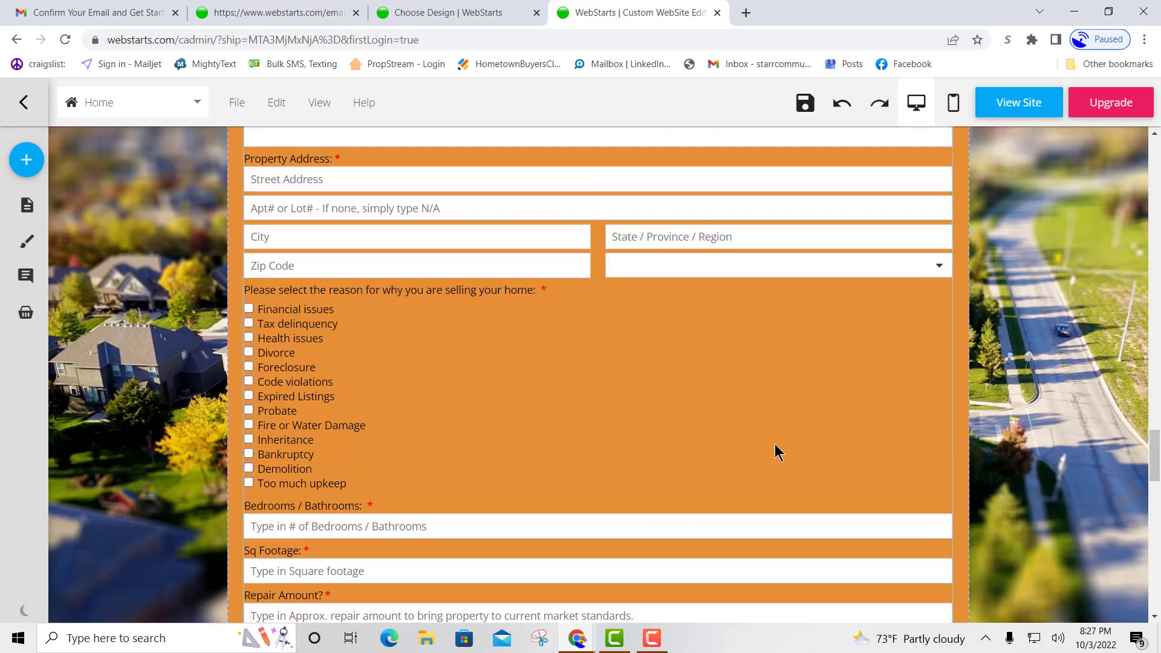
{"action": "scroll", "coordinate": [774, 454], "scroll_direction": "up", "scroll_amount": 20}
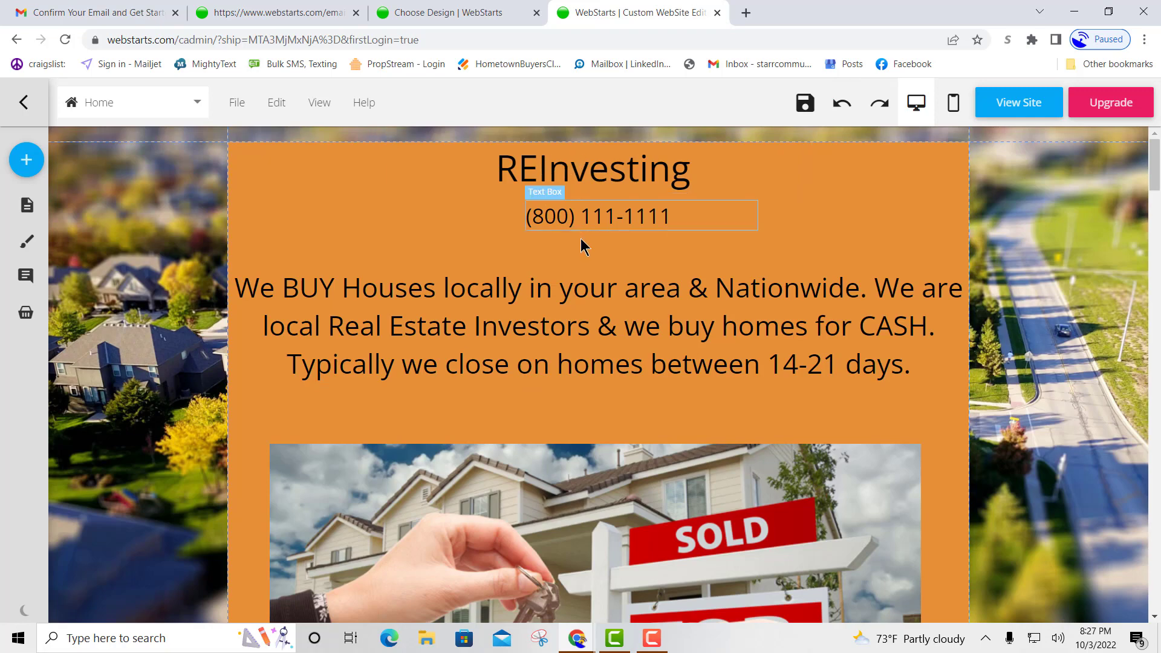
Save again and view the live site at reinvesting411.webstarts.com in a new tab.
{"action": "left_click", "coordinate": [805, 102]}
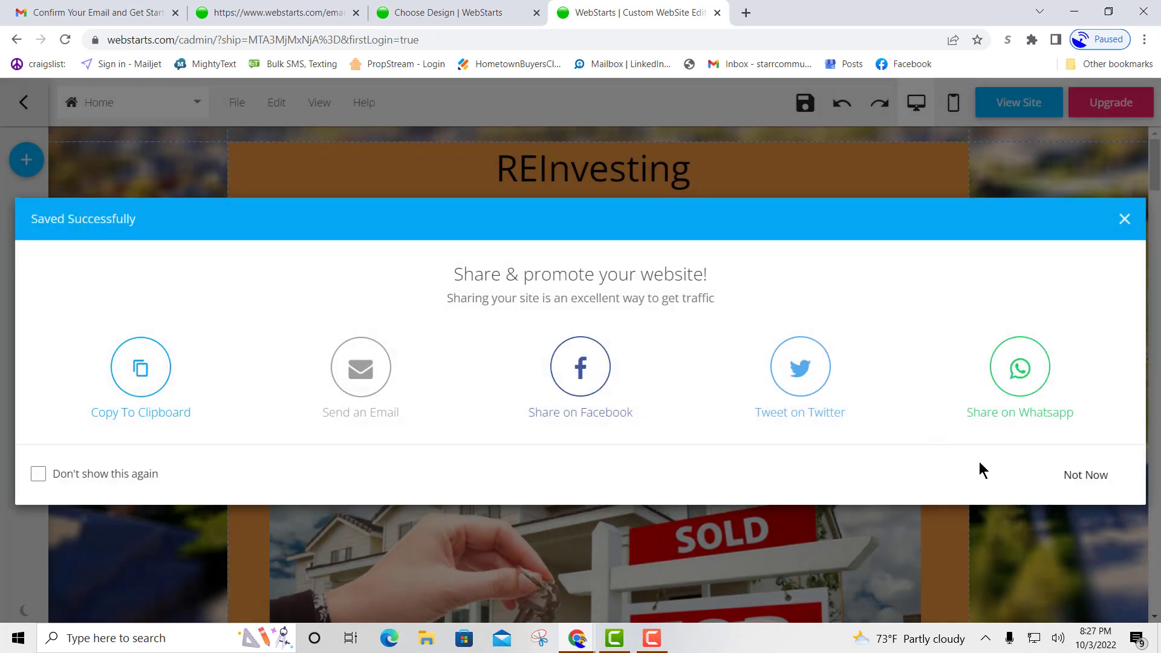
{"action": "left_click", "coordinate": [1083, 477]}
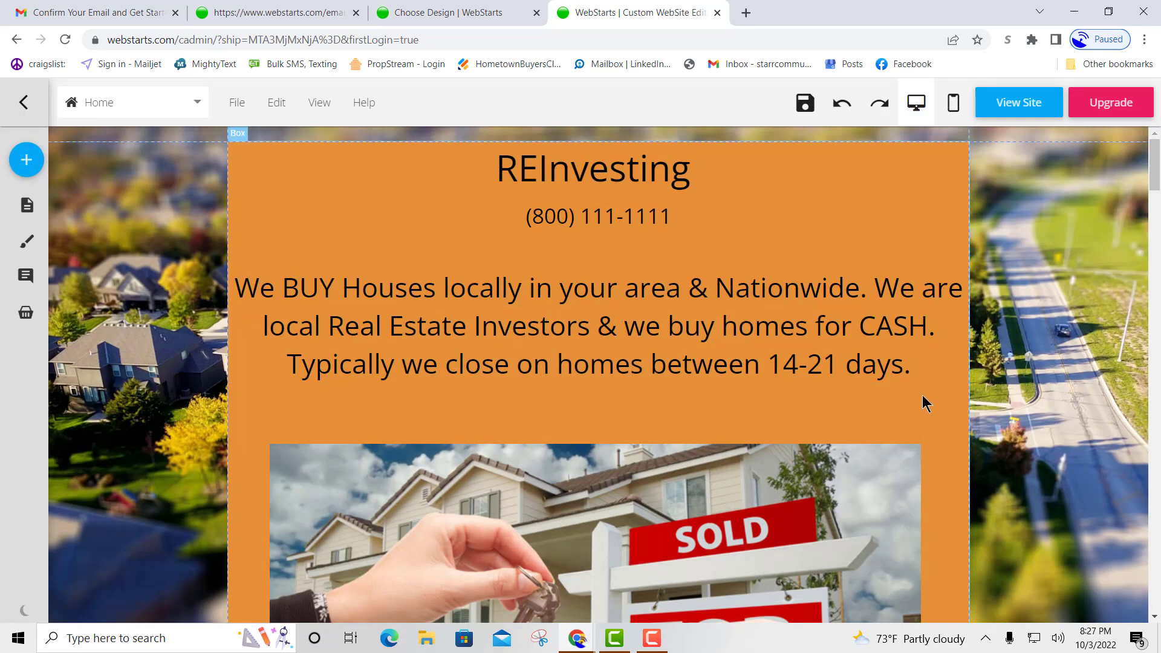
{"action": "left_click", "coordinate": [1018, 104]}
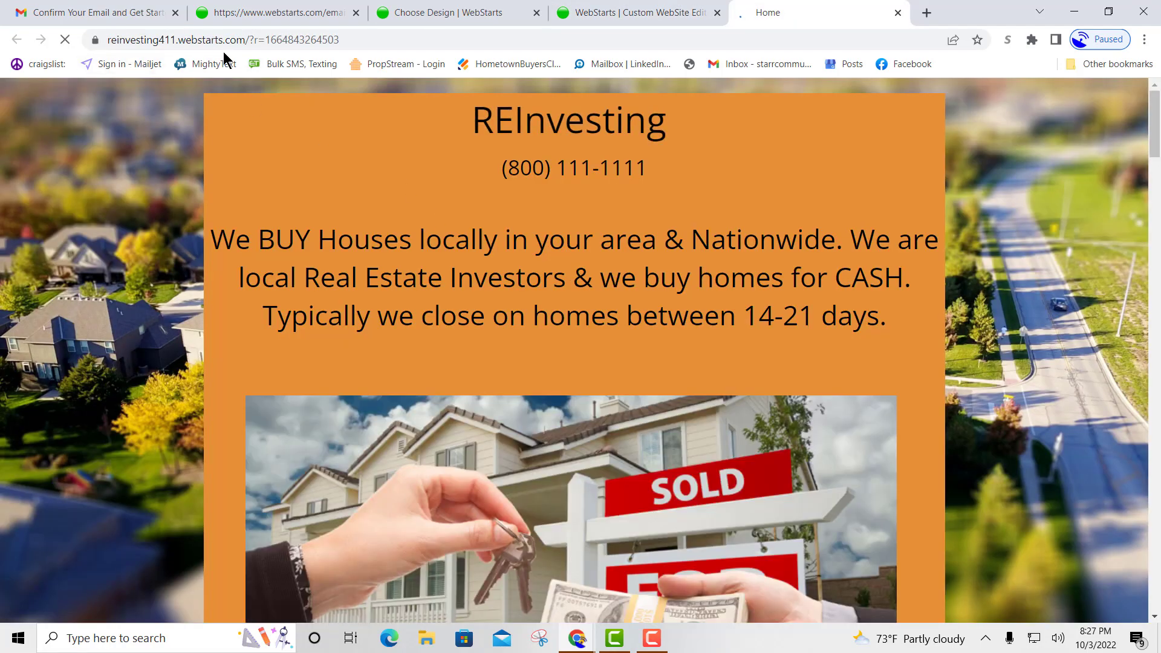
{"action": "left_click", "coordinate": [355, 37]}
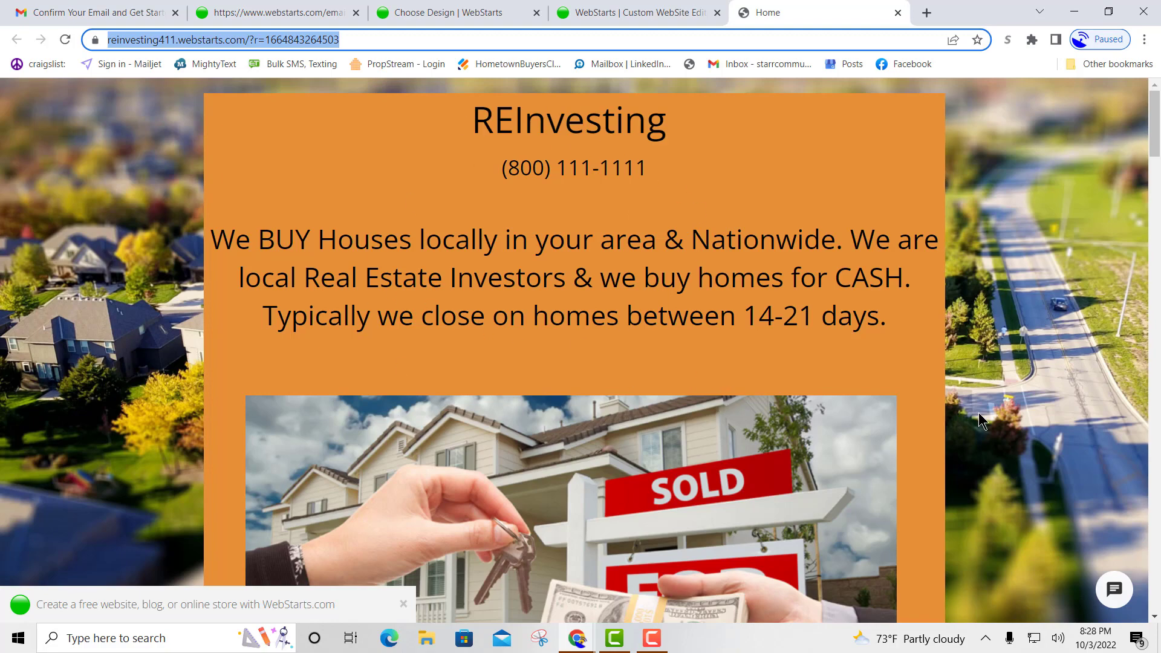
{"action": "scroll", "coordinate": [979, 412], "scroll_direction": "down", "scroll_amount": 15}
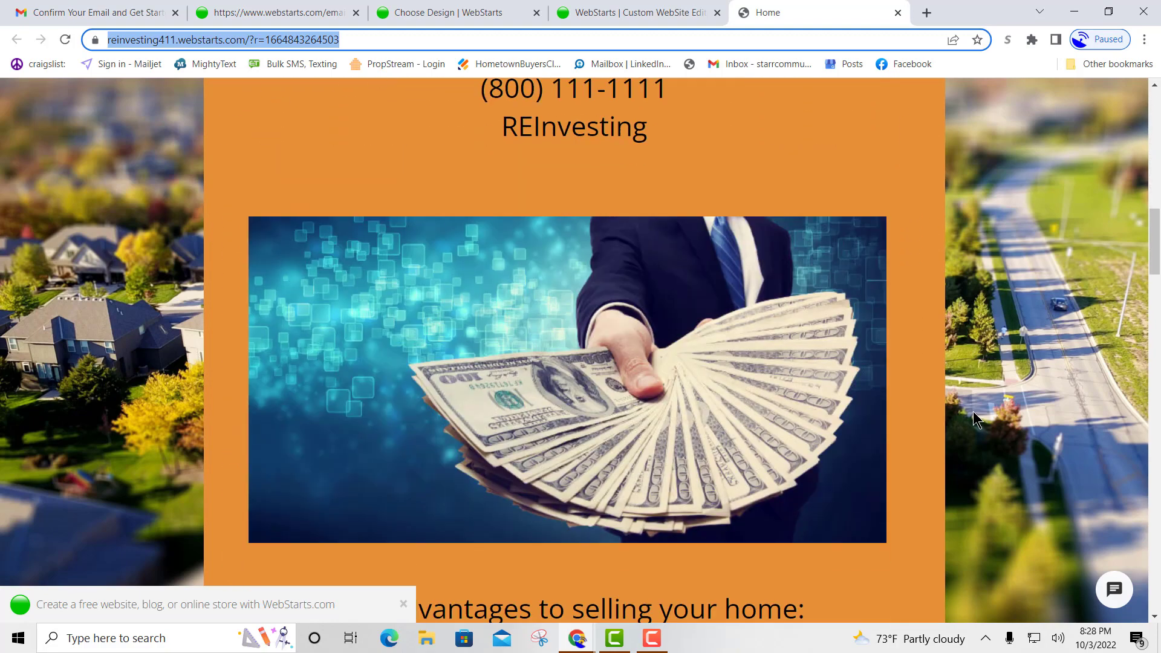
{"action": "scroll", "coordinate": [973, 411], "scroll_direction": "down", "scroll_amount": 5}
{"action": "scroll", "coordinate": [974, 410], "scroll_direction": "up", "scroll_amount": 17}
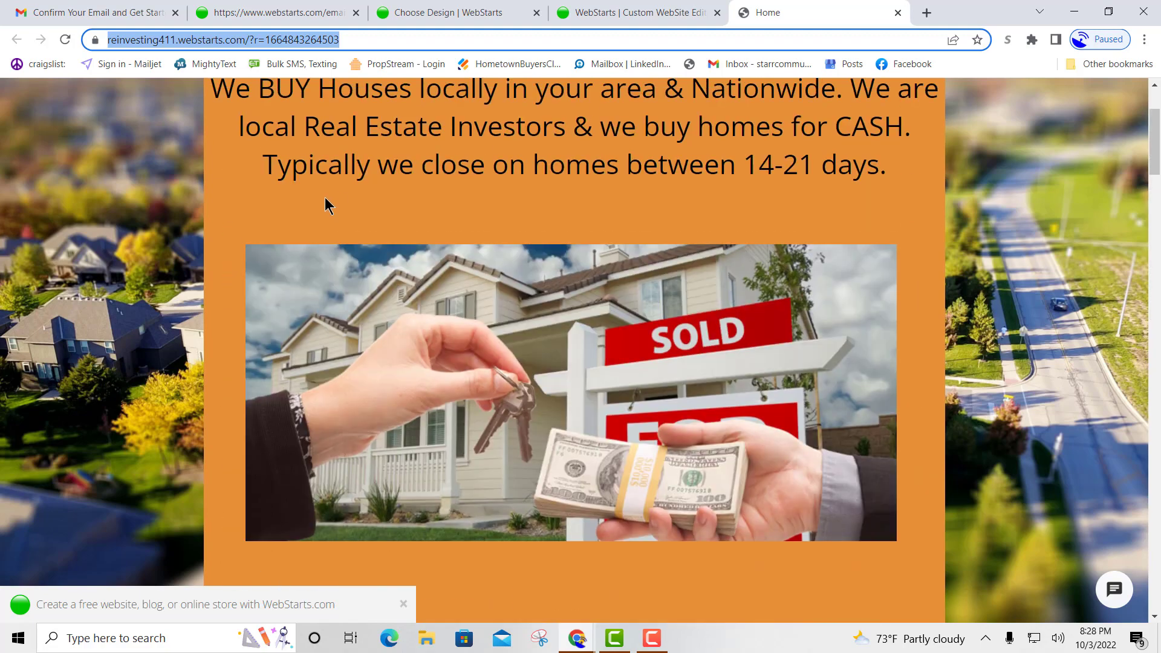
{"action": "scroll", "coordinate": [326, 206], "scroll_direction": "up", "scroll_amount": 3}
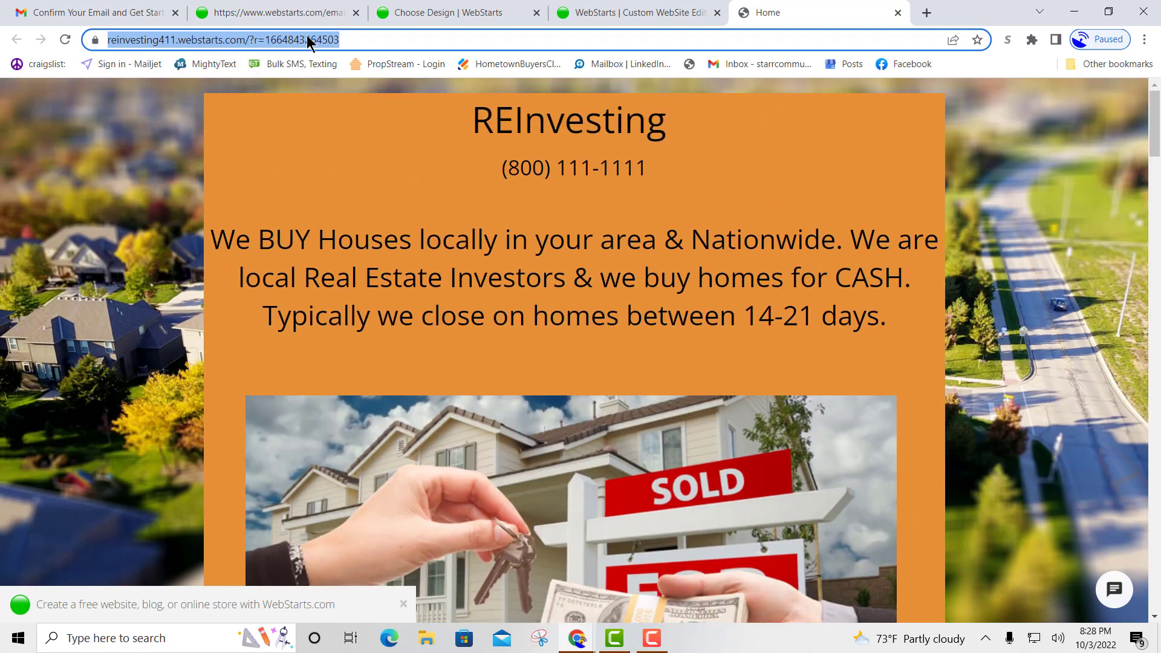
{"action": "left_click", "coordinate": [376, 40]}
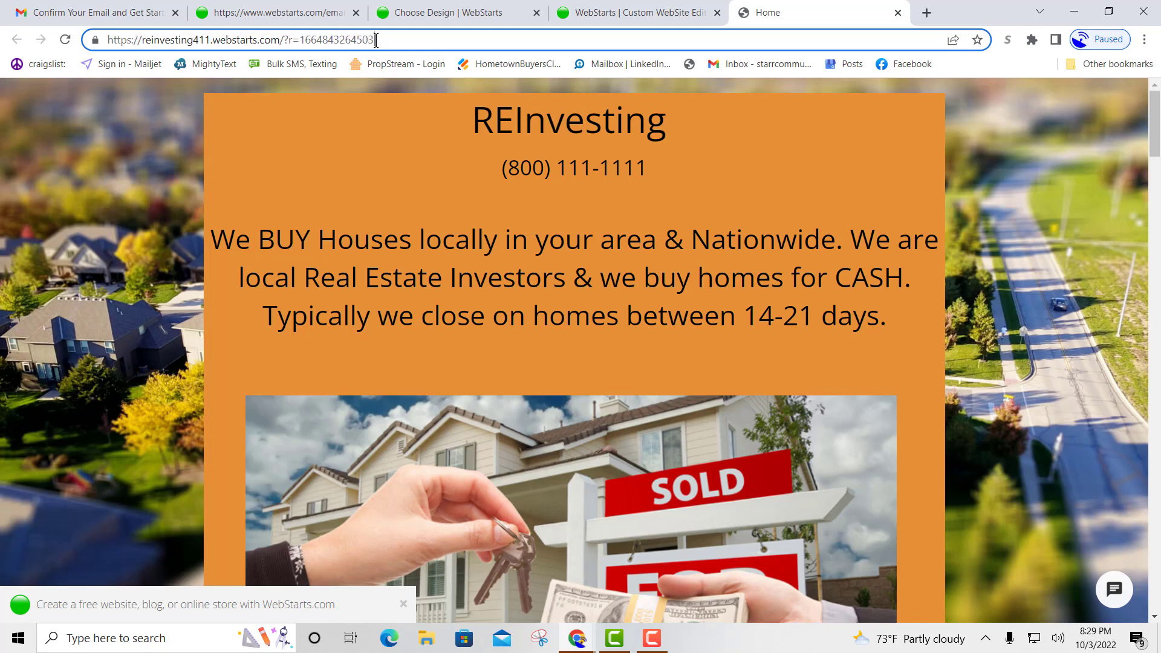